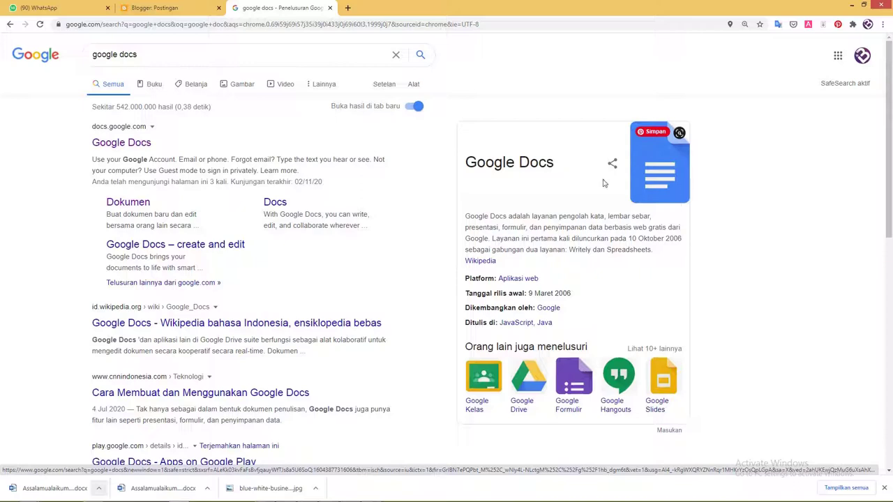
# Open Google Docs from the search result and start a blank untitled document.
pyautogui.click(136, 147)
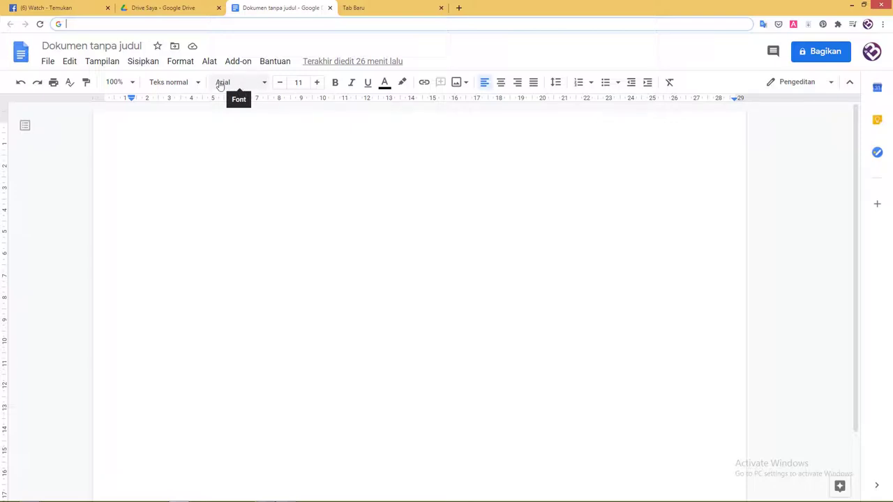
# Set the page to A4 landscape with 0.5 cm margins on every side in Page setup.
pyautogui.click(48, 62)
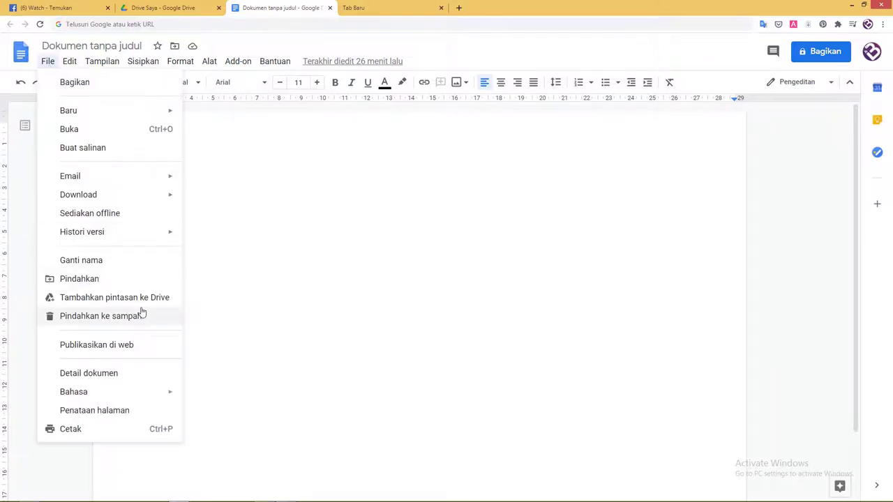
pyautogui.click(109, 412)
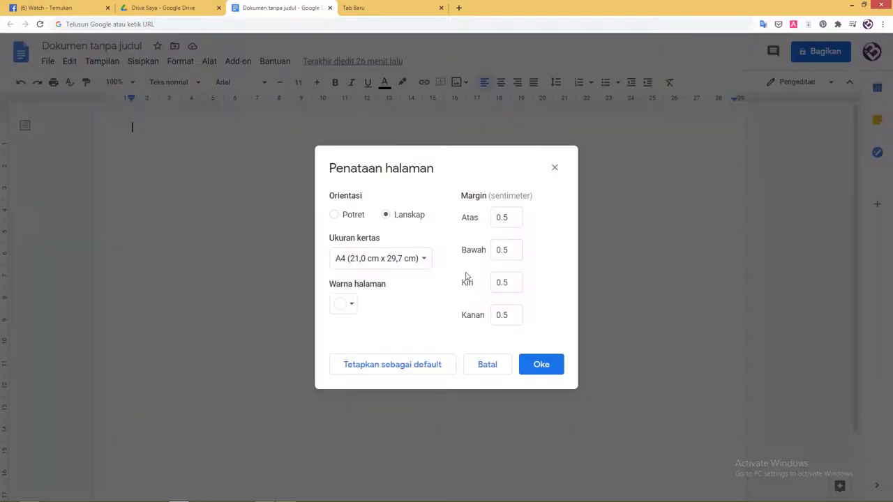
pyautogui.click(335, 215)
pyautogui.click(386, 215)
pyautogui.moveTo(505, 218)
pyautogui.mouseDown()
pyautogui.moveTo(494, 221)
pyautogui.moveTo(486, 252)
pyautogui.mouseUp()
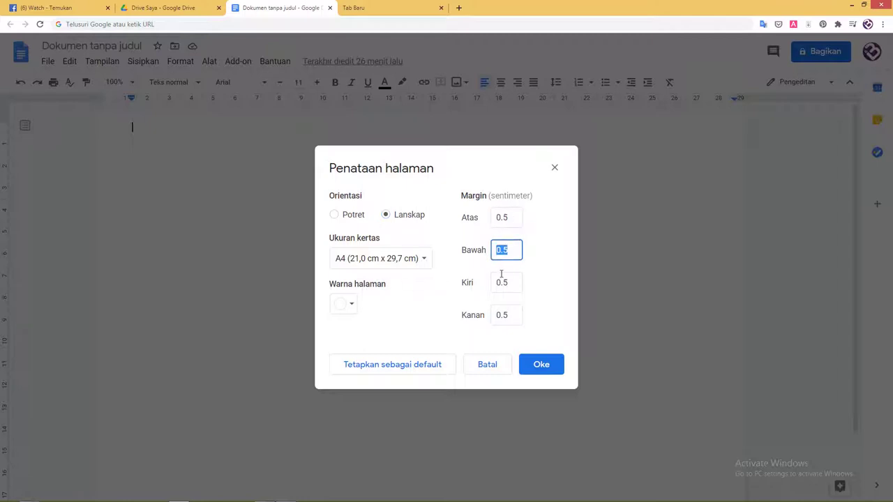
pyautogui.moveTo(506, 282); pyautogui.dragTo(494, 284)
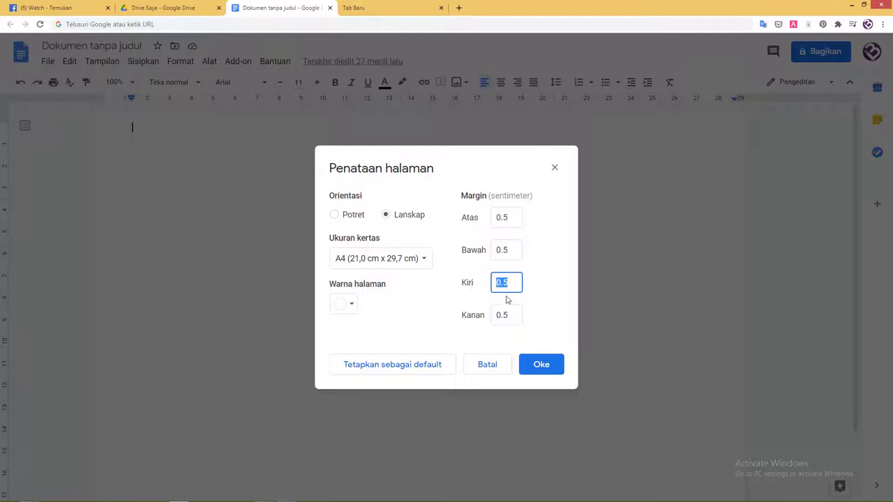
pyautogui.moveTo(513, 317); pyautogui.dragTo(484, 318)
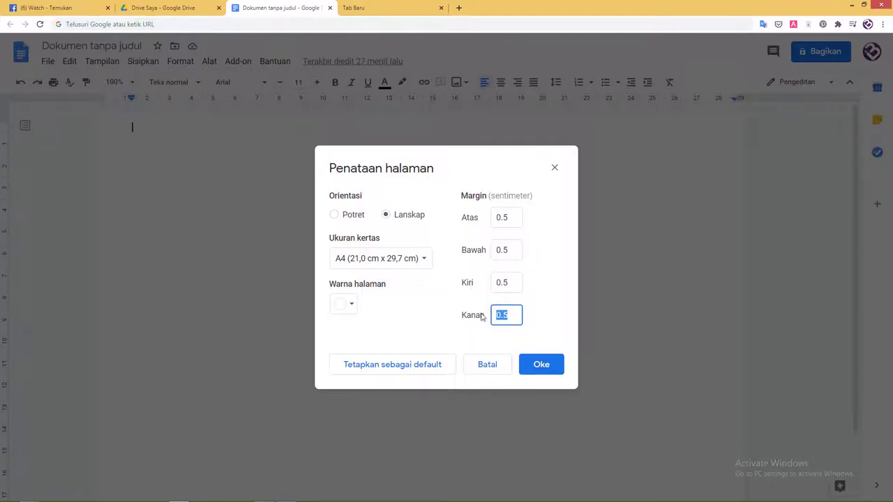
pyautogui.click(539, 365)
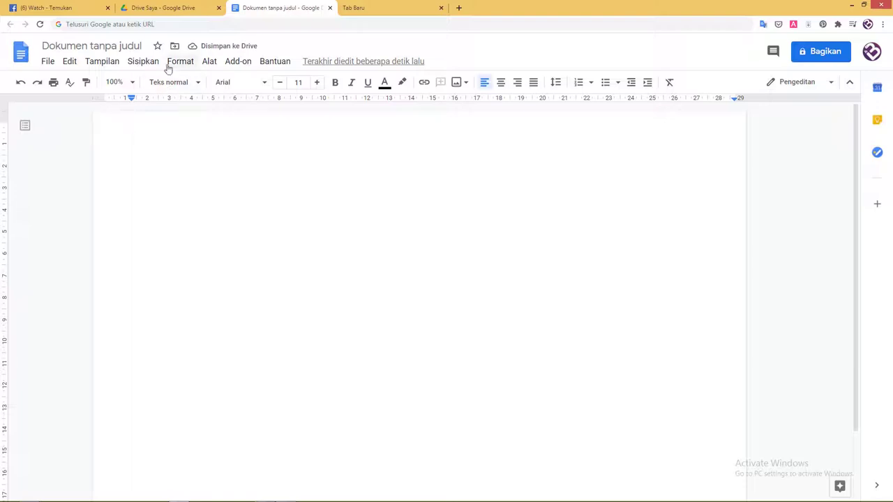
# Create a new blank drawing via Insert > Drawing > New.
pyautogui.click(143, 62)
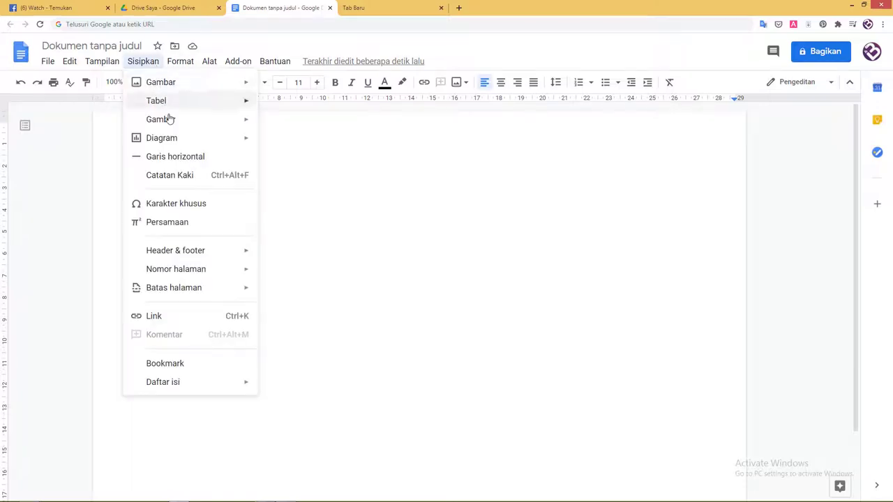
pyautogui.moveTo(172, 126)
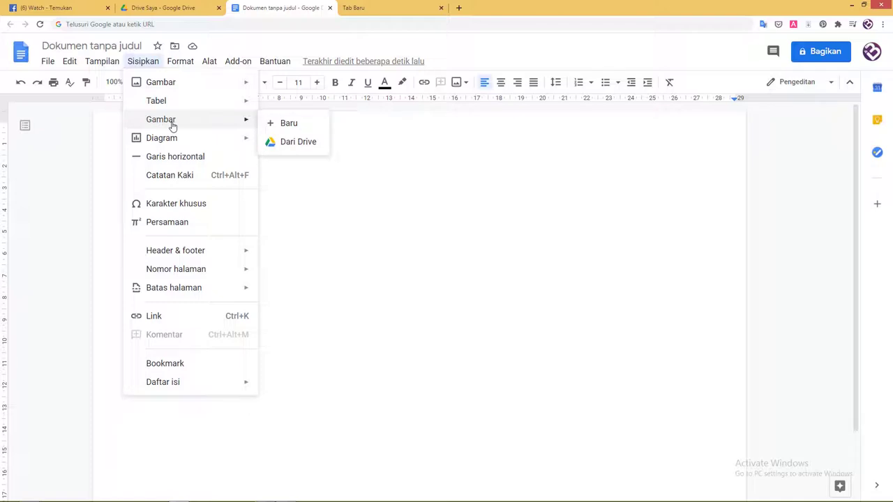
pyautogui.click(282, 123)
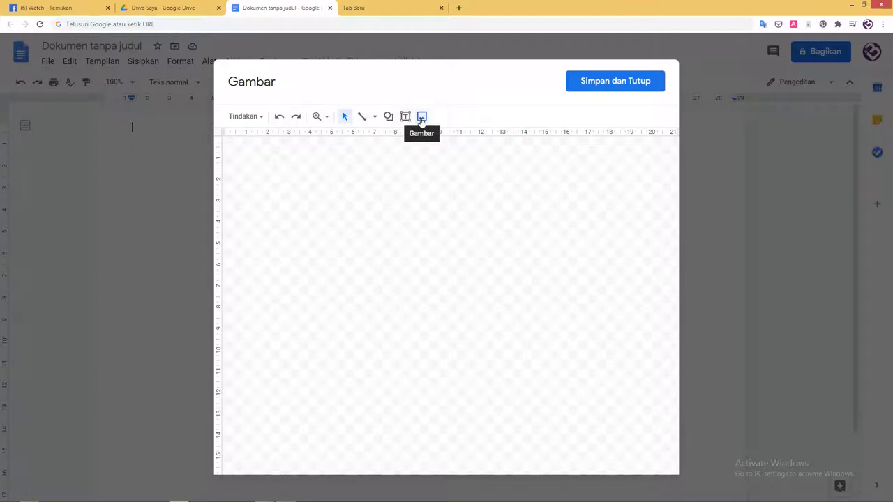
# Upload the dark rounded rectangle image from Pictures onto the drawing canvas.
pyautogui.click(422, 118)
pyautogui.click(439, 317)
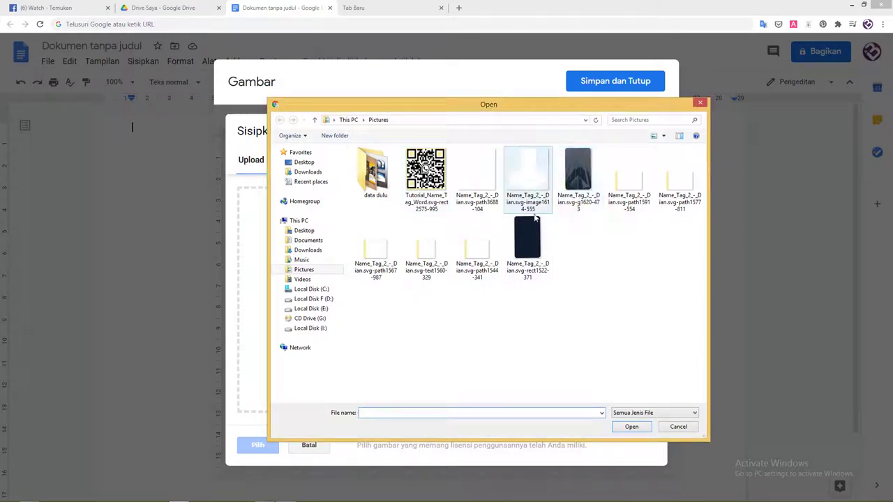
pyautogui.click(525, 237)
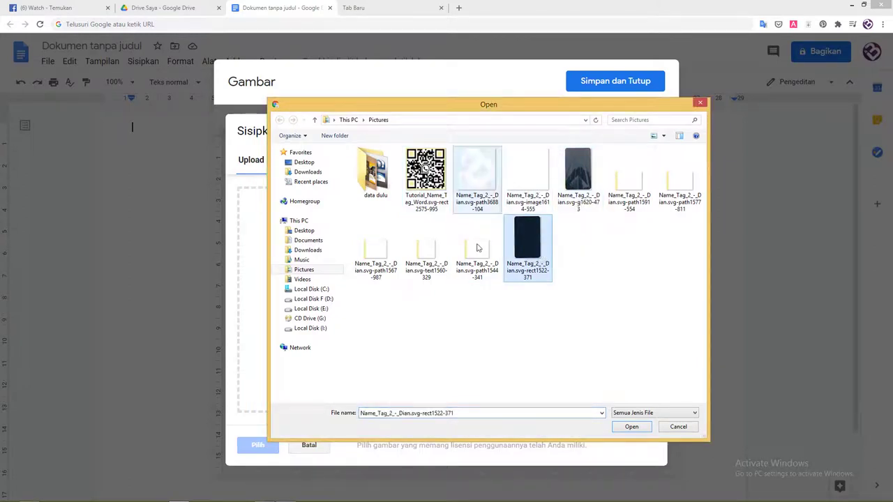
pyautogui.click(630, 426)
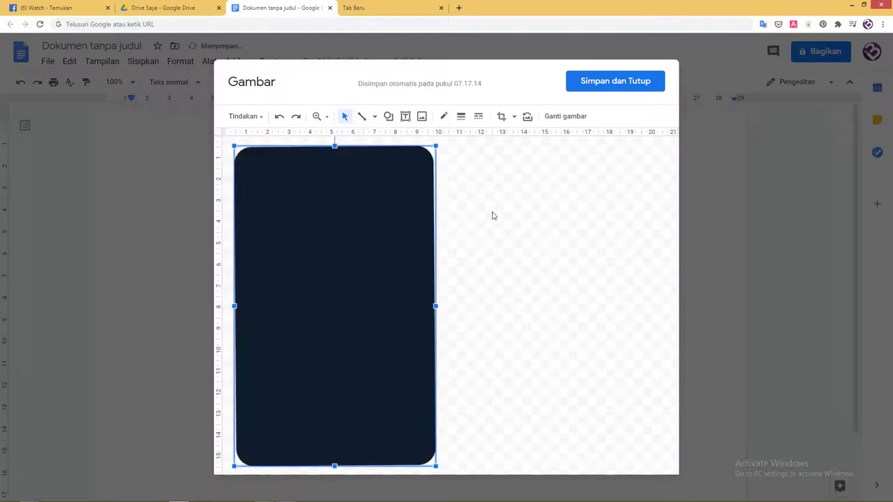
pyautogui.click(474, 200)
# Draw a text box sized to the upper area of the dark card image.
pyautogui.click(410, 228)
pyautogui.click(404, 118)
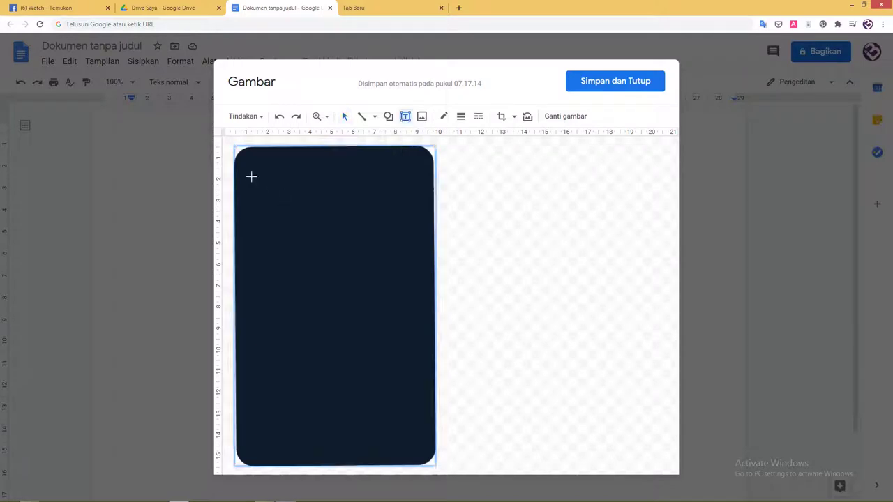
pyautogui.moveTo(251, 178)
pyautogui.mouseDown()
pyautogui.moveTo(318, 230)
pyautogui.moveTo(421, 384)
pyautogui.mouseUp()
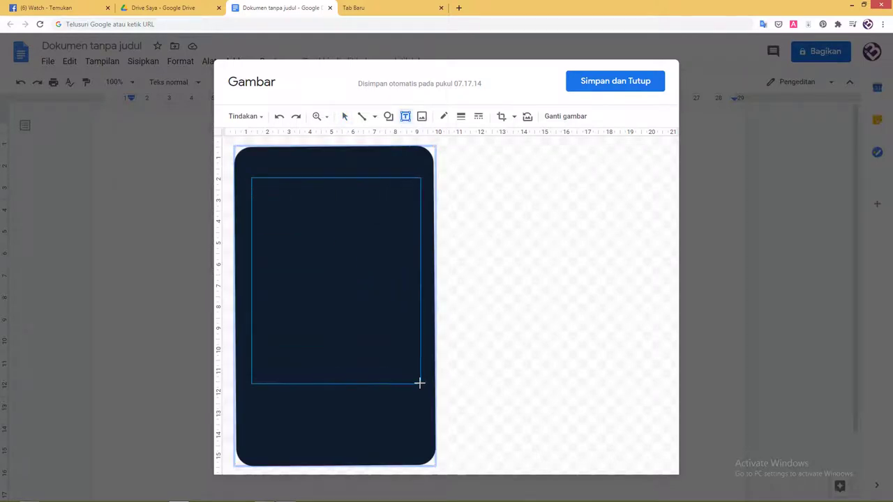
pyautogui.moveTo(421, 384); pyautogui.dragTo(419, 286)
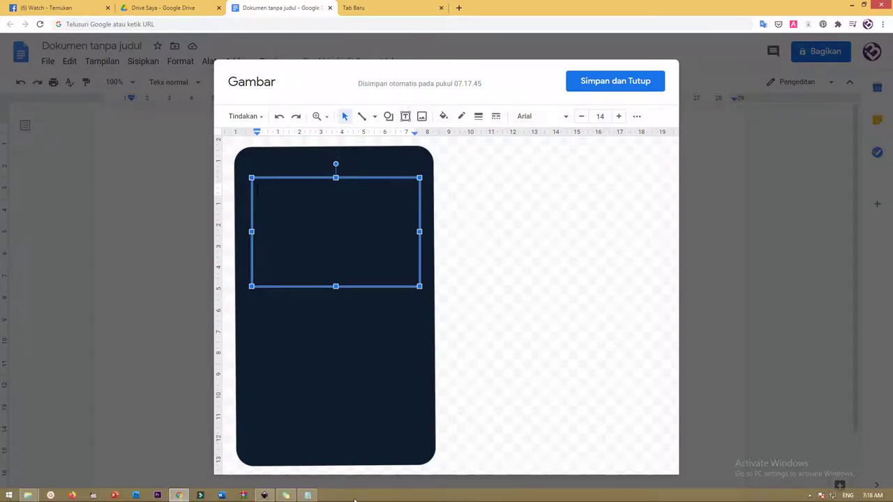
# Paste the four contact lines from Notepad into the card's text box.
pyautogui.click(307, 496)
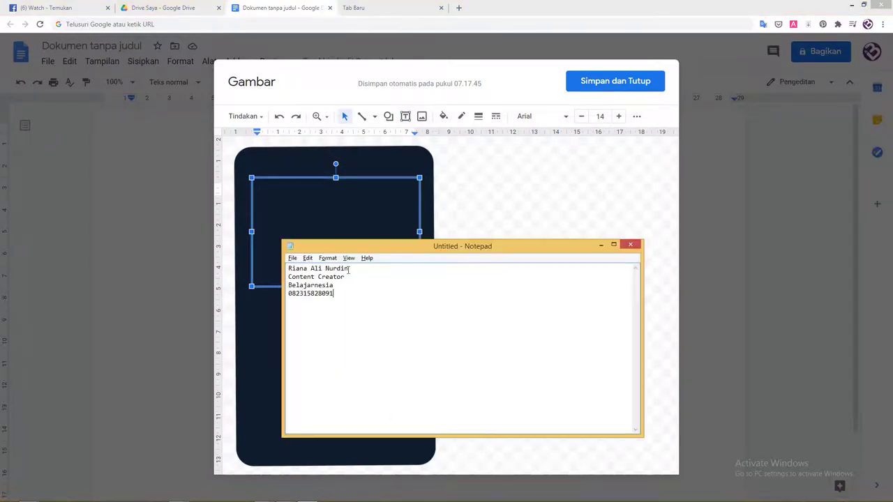
pyautogui.moveTo(358, 253); pyautogui.dragTo(464, 251)
pyautogui.hotkey('ctrl', 'a')
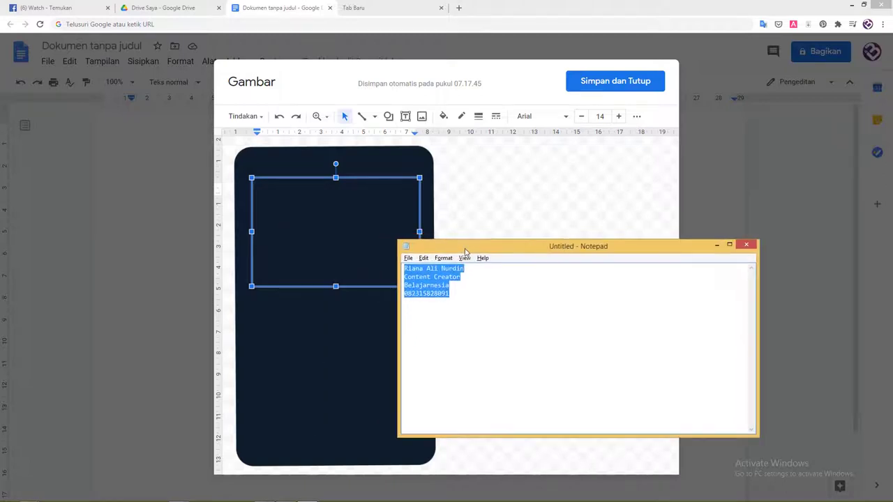
pyautogui.click(327, 225)
pyautogui.hotkey('ctrl', 'v')
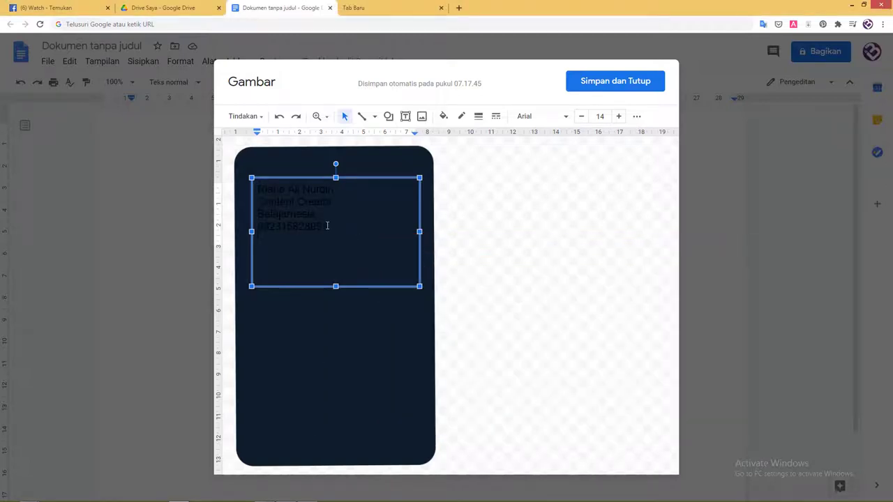
# Change the colour of the pasted contact text to white.
pyautogui.moveTo(328, 225); pyautogui.dragTo(244, 180)
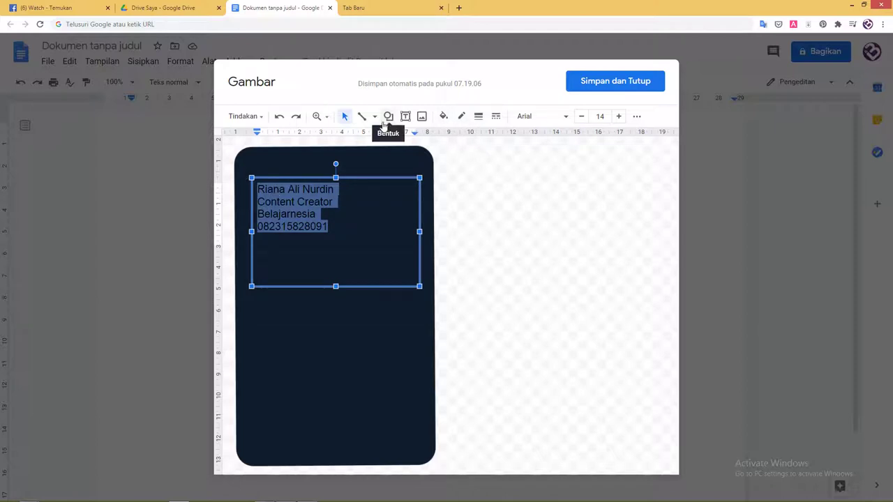
pyautogui.click(636, 117)
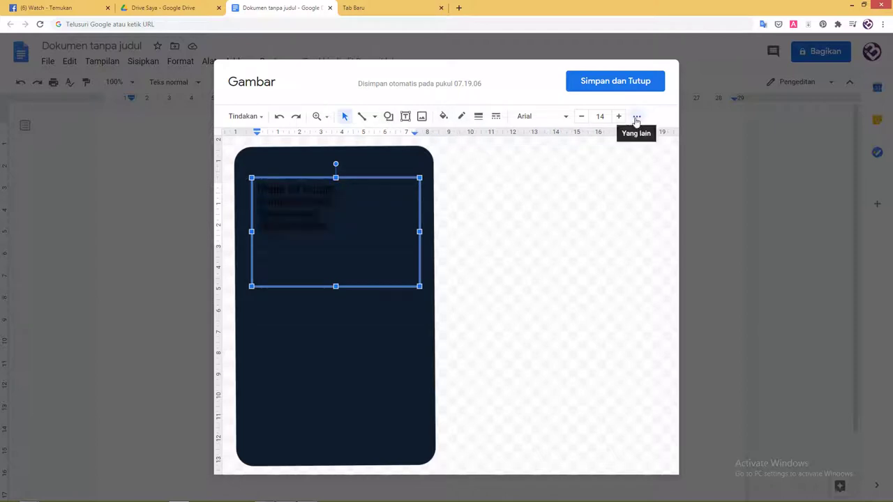
pyautogui.click(636, 118)
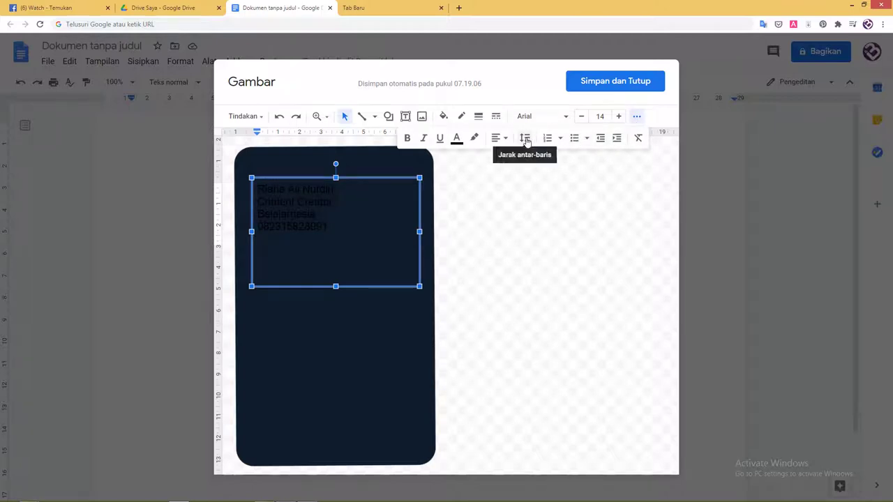
pyautogui.click(457, 138)
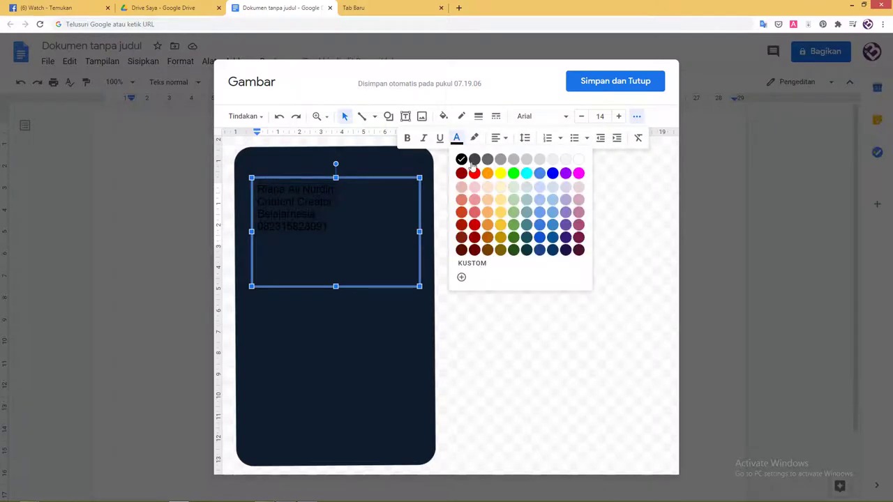
pyautogui.click(578, 160)
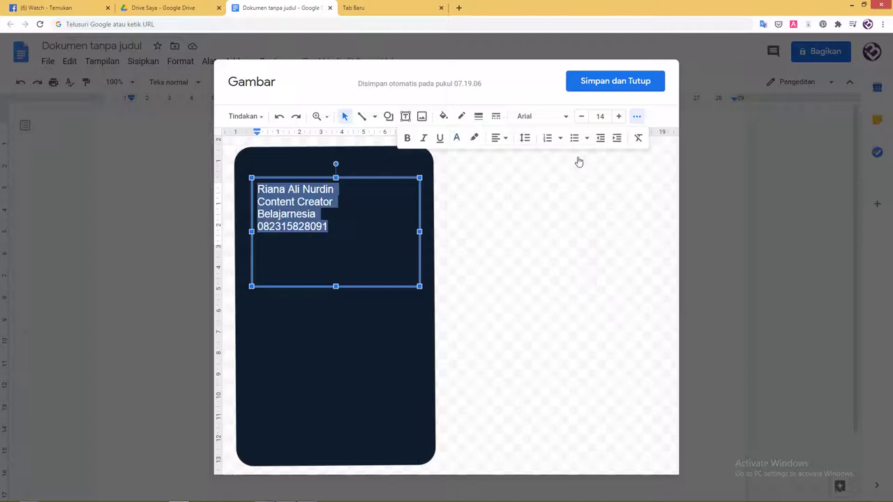
pyautogui.click(347, 196)
# Insert blank lines below the Content Creator line.
pyautogui.moveTo(334, 189); pyautogui.dragTo(204, 188)
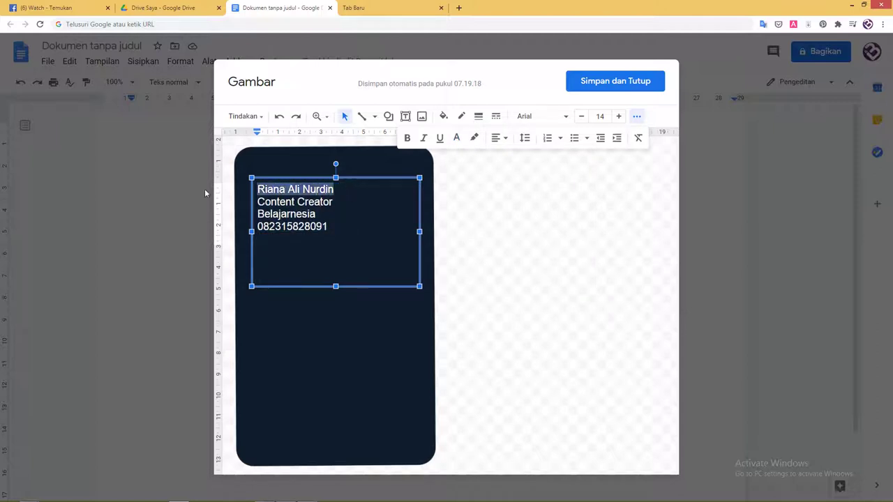
pyautogui.hotkey('ctrl', 'a')
pyautogui.click(338, 226)
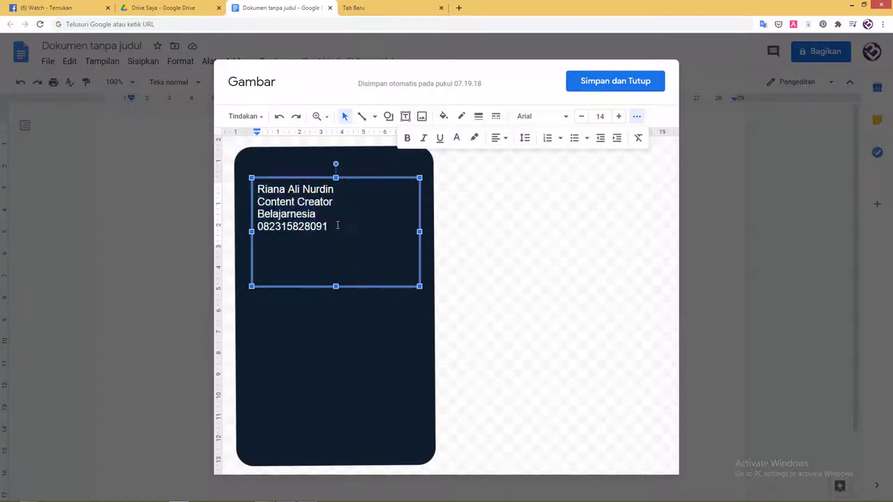
pyautogui.click(339, 202)
pyautogui.press('Return')
pyautogui.press('Return')
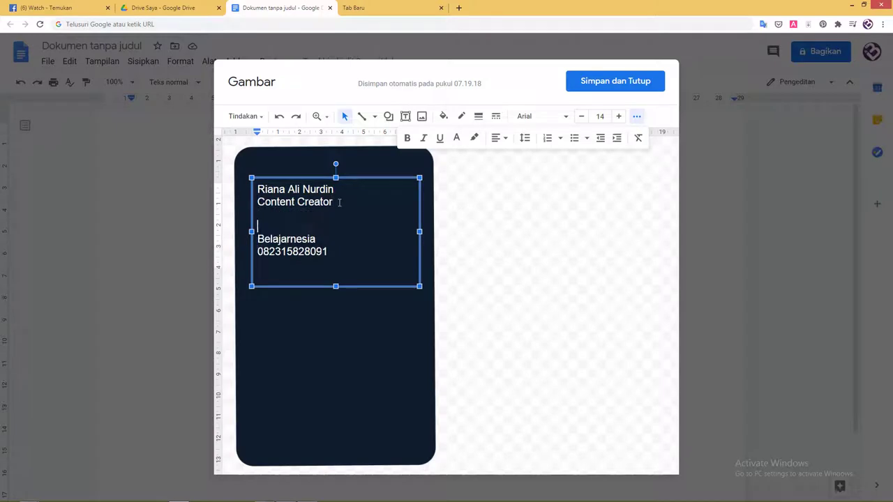
pyautogui.press('Right')
pyautogui.click(314, 222)
# Enlarge the name on the first line to 14 pt and make it bold.
pyautogui.moveTo(347, 187); pyautogui.dragTo(760, 147)
pyautogui.click(618, 116)
pyautogui.click(618, 115)
pyautogui.click(618, 116)
pyautogui.click(618, 116)
pyautogui.click(618, 116)
pyautogui.click(287, 189)
pyautogui.moveTo(259, 189); pyautogui.dragTo(341, 193)
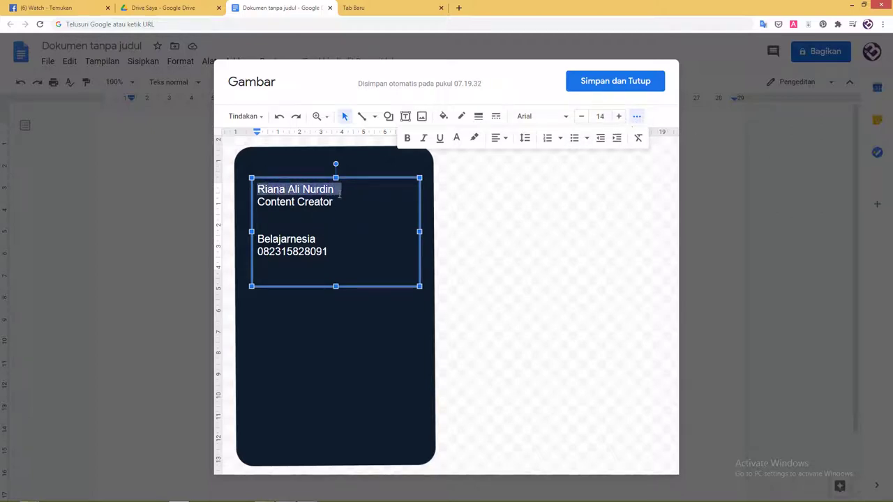
pyautogui.click(618, 116)
pyautogui.click(618, 116)
pyautogui.click(618, 116)
pyautogui.click(618, 116)
pyautogui.click(618, 116)
pyautogui.click(618, 116)
pyautogui.click(618, 115)
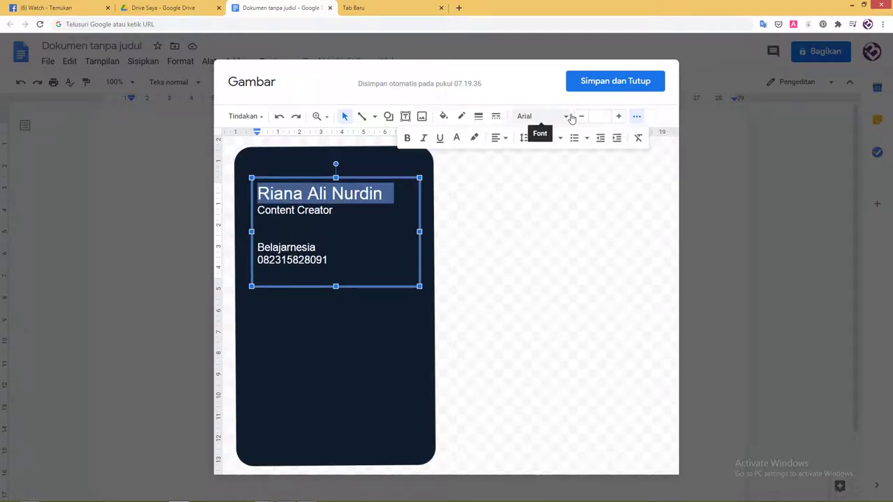
pyautogui.click(407, 138)
# Centre the name and Content Creator lines, then move the text box down the card.
pyautogui.click(323, 210)
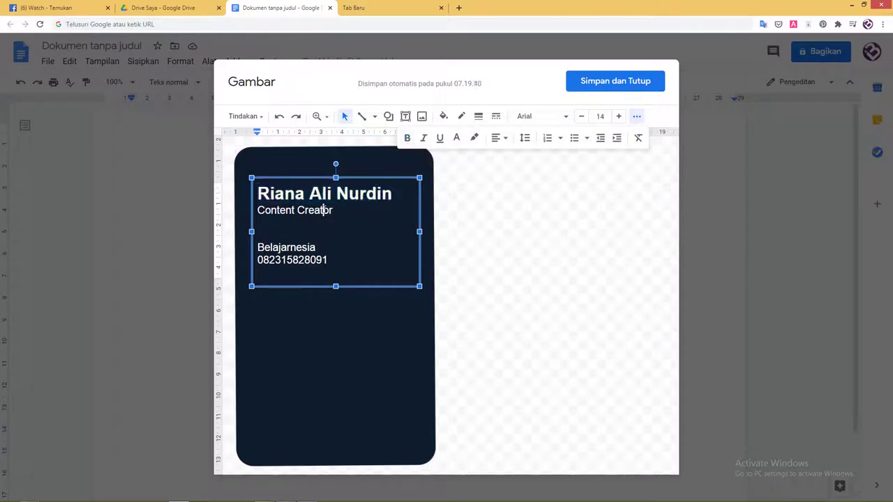
pyautogui.moveTo(336, 210); pyautogui.dragTo(253, 200)
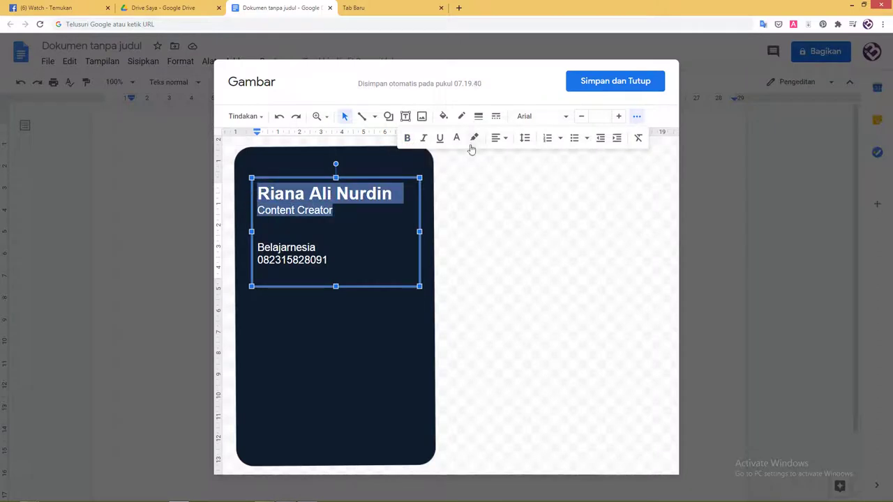
pyautogui.click(495, 138)
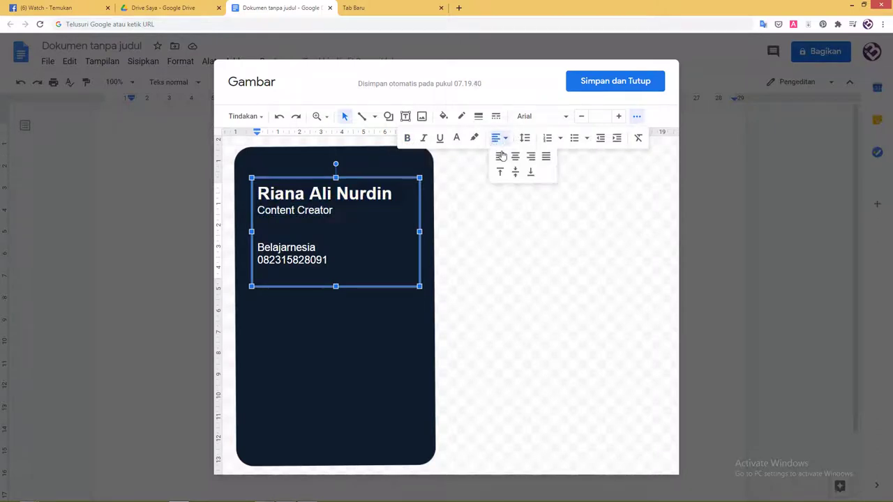
pyautogui.click(515, 154)
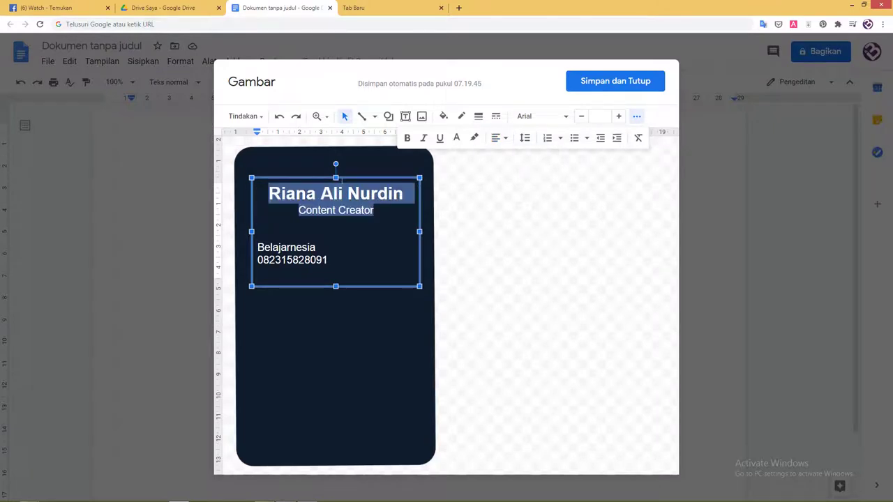
pyautogui.moveTo(344, 184); pyautogui.dragTo(352, 296)
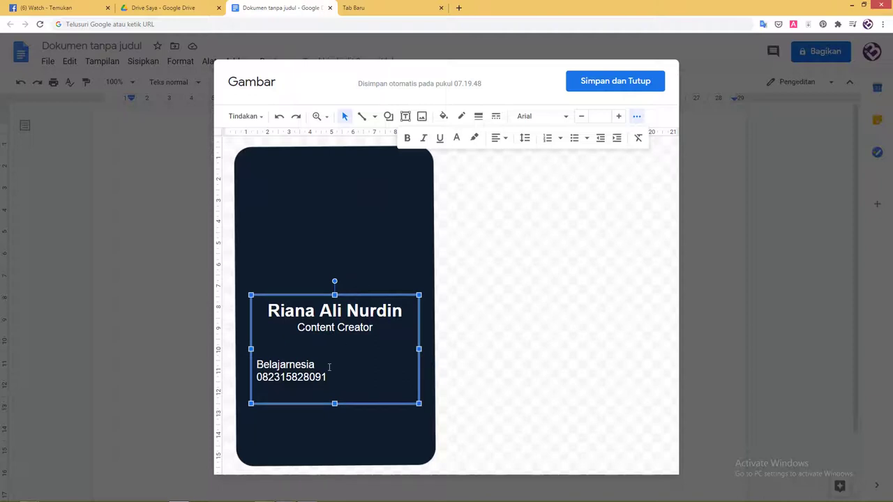
# Add a 'Belajarnesia Channel' line under Belajarnesia, leave a gap after Content Creator, and lengthen the text box.
pyautogui.click(312, 350)
pyautogui.press('Delete')
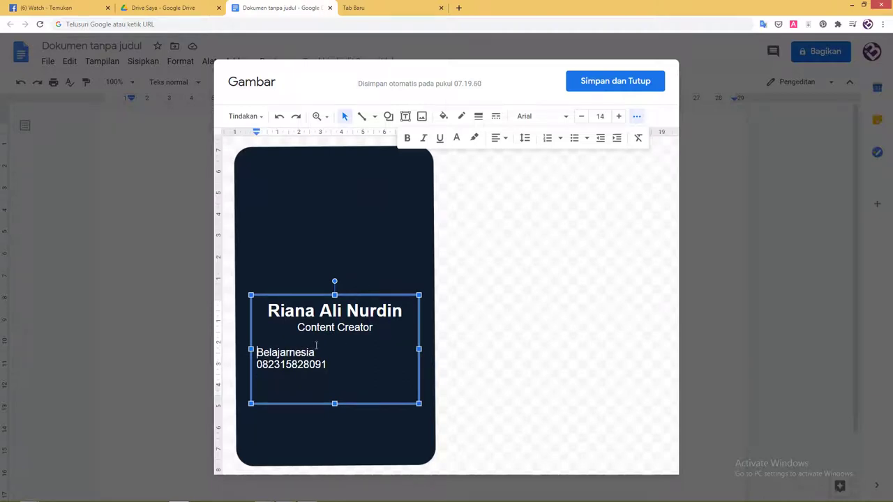
pyautogui.moveTo(316, 351); pyautogui.dragTo(222, 342)
pyautogui.hotkey('ctrl', 'c')
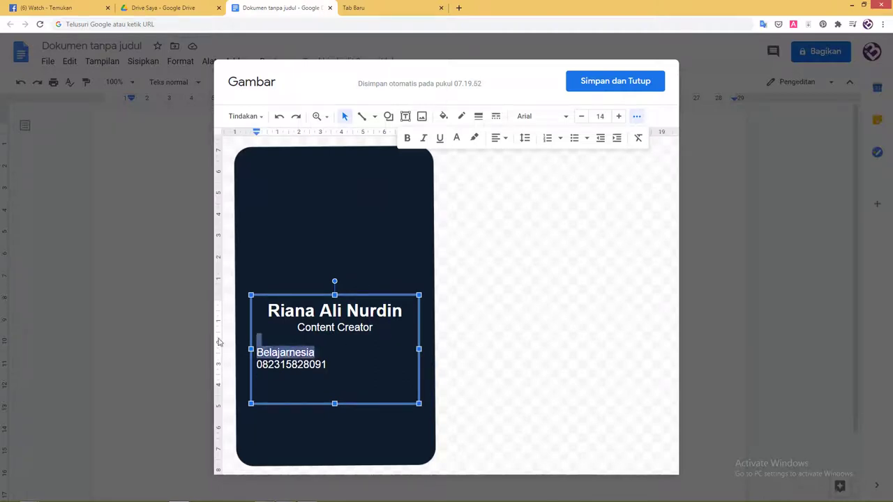
pyautogui.press('Up')
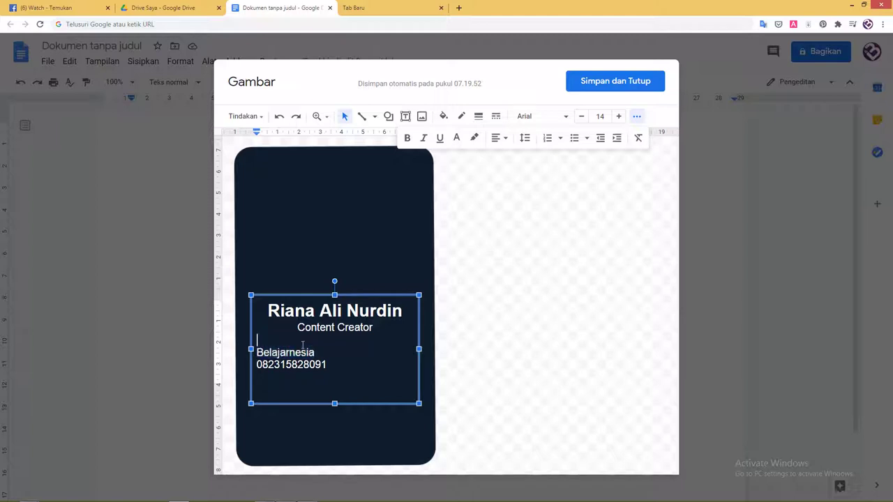
pyautogui.hotkey('ctrl', 'v')
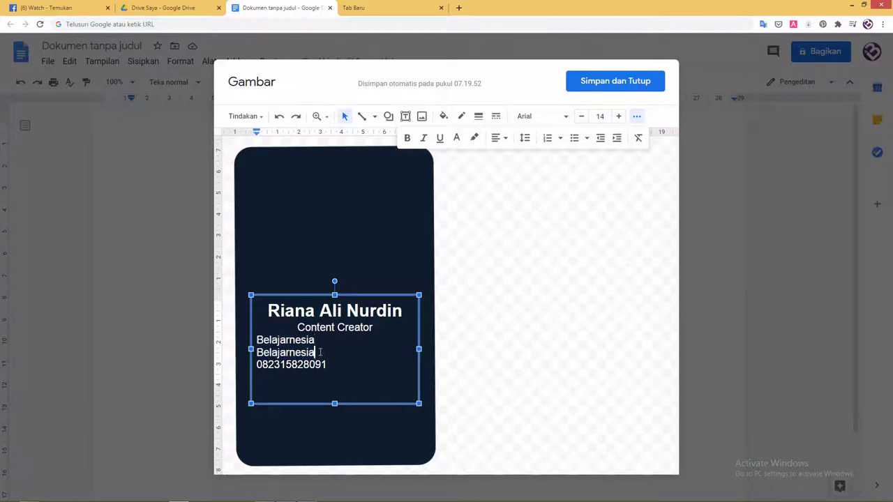
pyautogui.write('anne')
pyautogui.write('l')
pyautogui.press('Home')
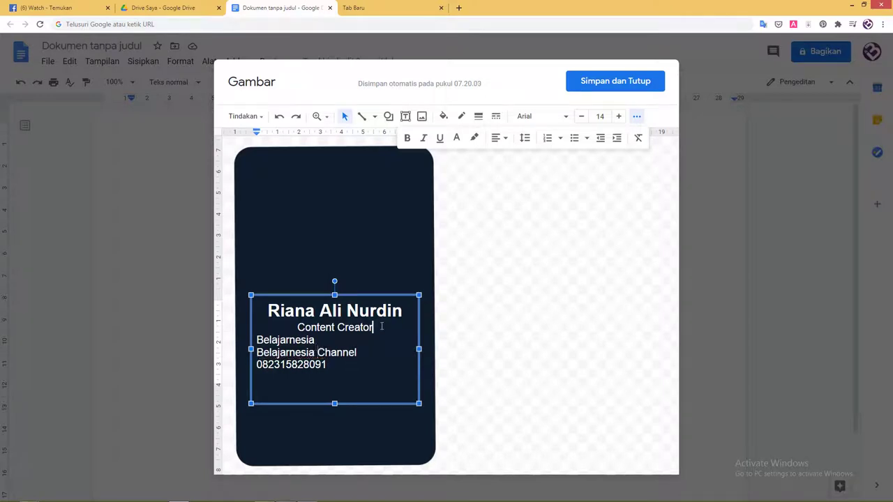
pyautogui.press('Return')
pyautogui.press('Return')
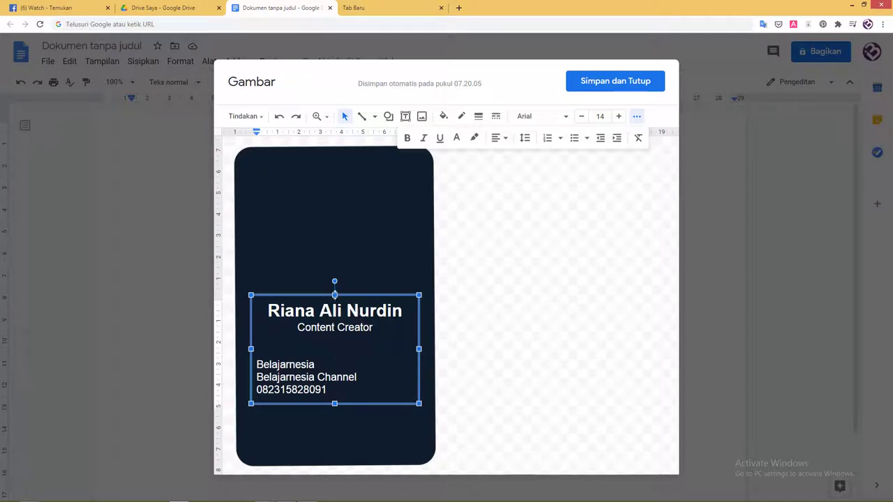
pyautogui.moveTo(332, 403); pyautogui.dragTo(334, 420)
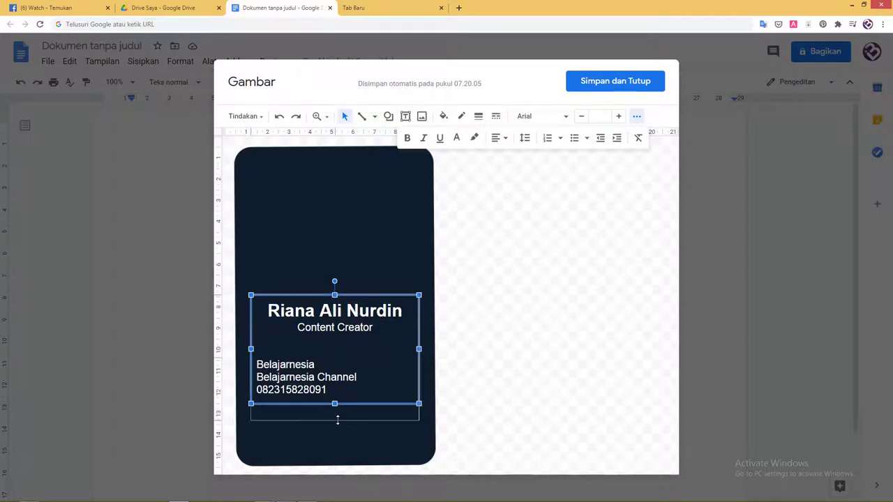
# Upload the Facebook icon image from the Name_Tag SVG files into the drawing.
pyautogui.click(421, 116)
pyautogui.click(441, 319)
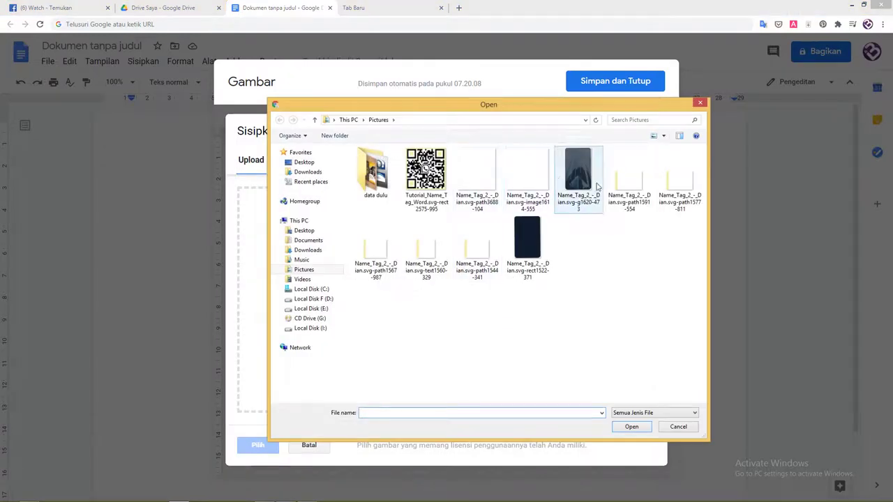
pyautogui.click(481, 255)
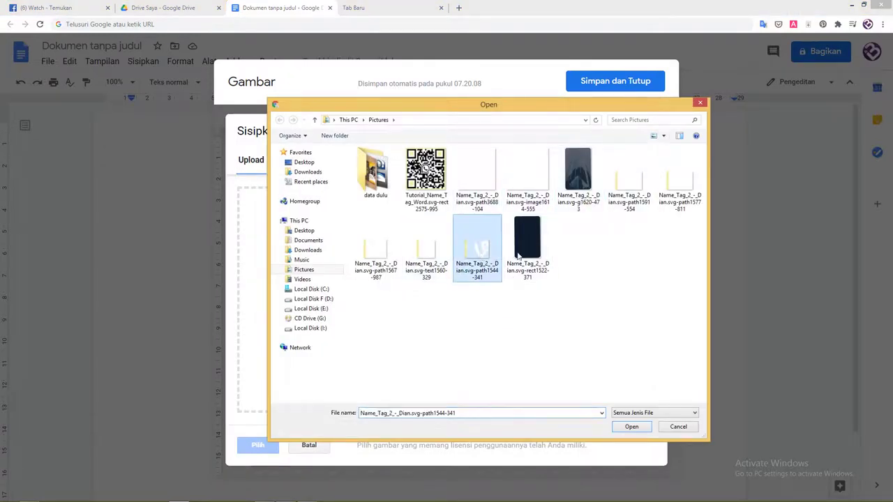
pyautogui.click(629, 180)
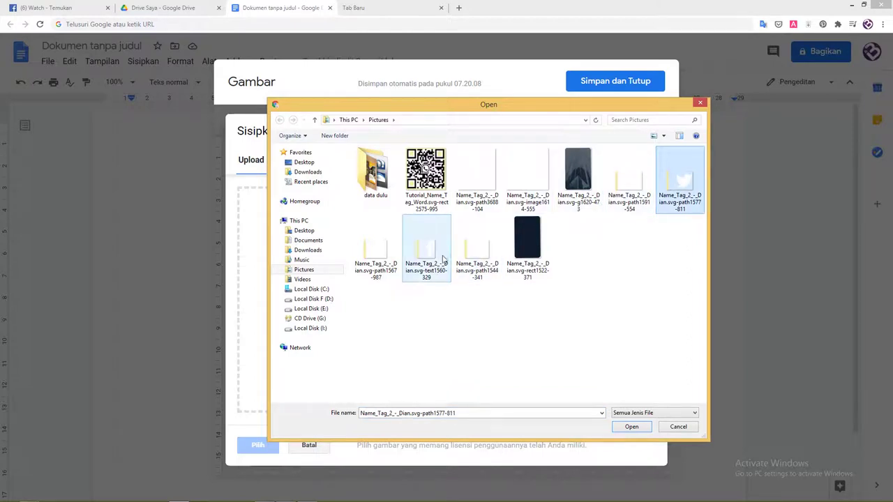
pyautogui.click(386, 256)
pyautogui.click(425, 252)
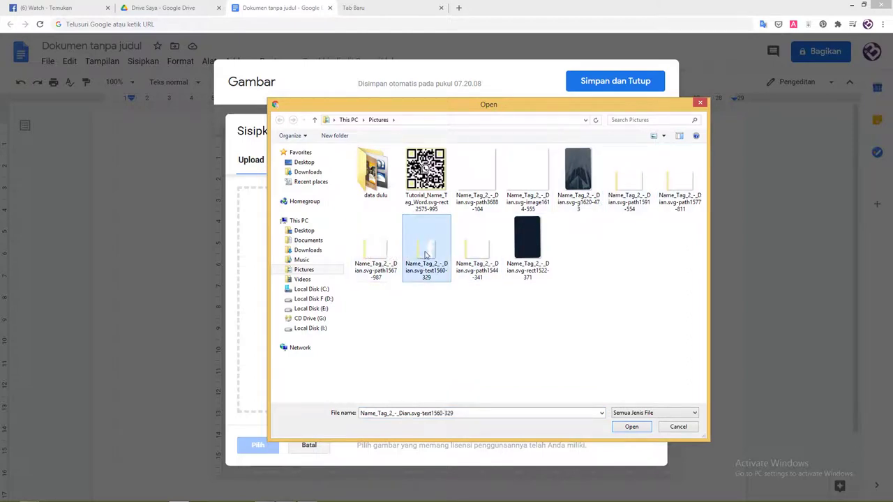
pyautogui.click(632, 427)
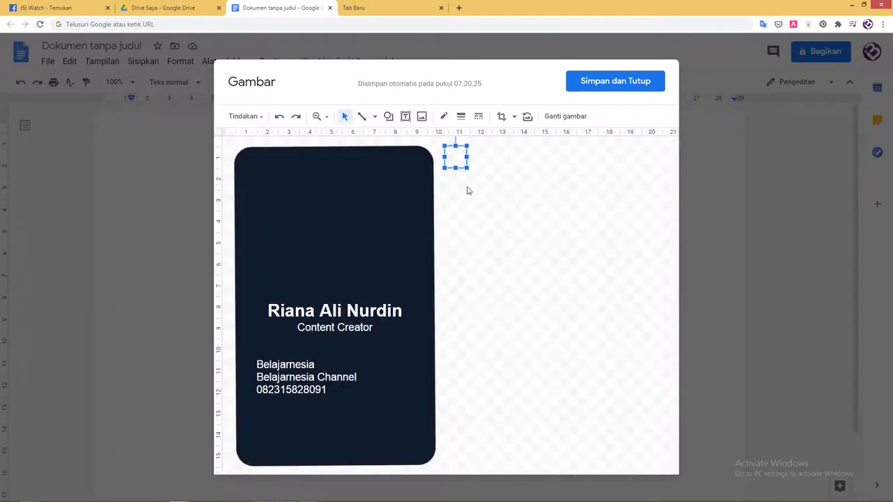
# Move the icon onto the card and indent the three contact lines one tab stop.
pyautogui.moveTo(450, 155); pyautogui.dragTo(260, 340)
pyautogui.click(492, 337)
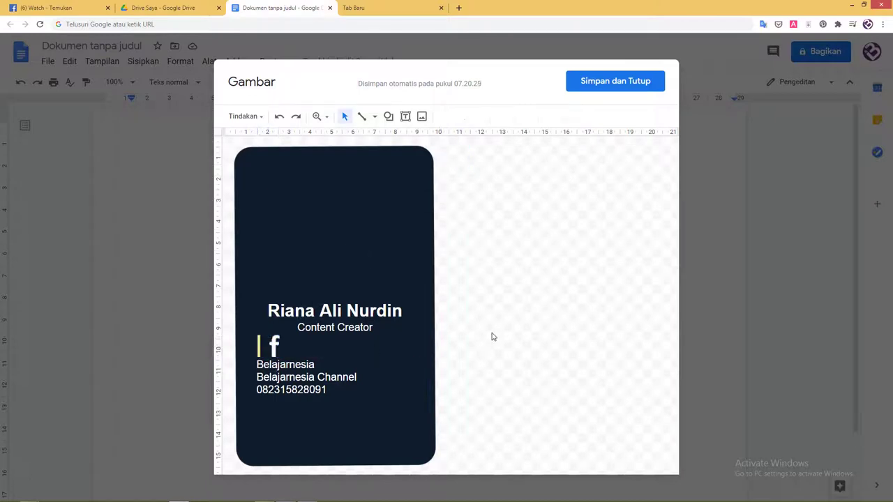
pyautogui.click(295, 377)
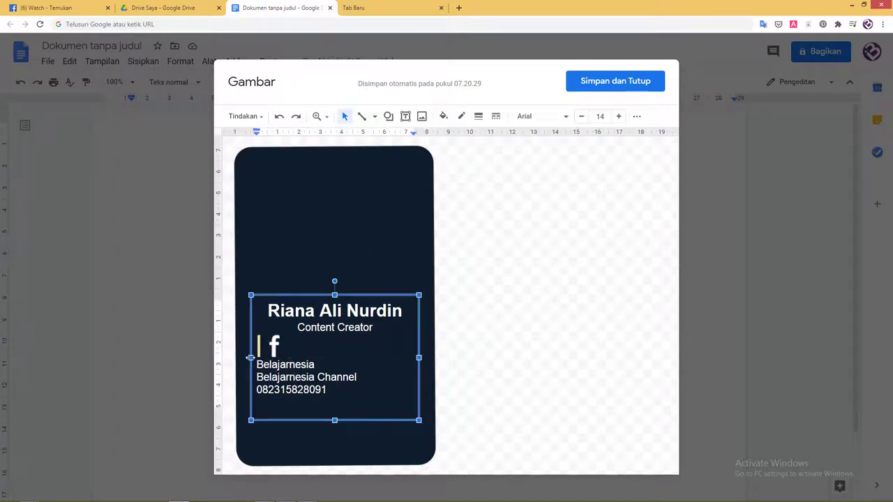
pyautogui.click(274, 344)
pyautogui.click(286, 364)
pyautogui.press('Tab')
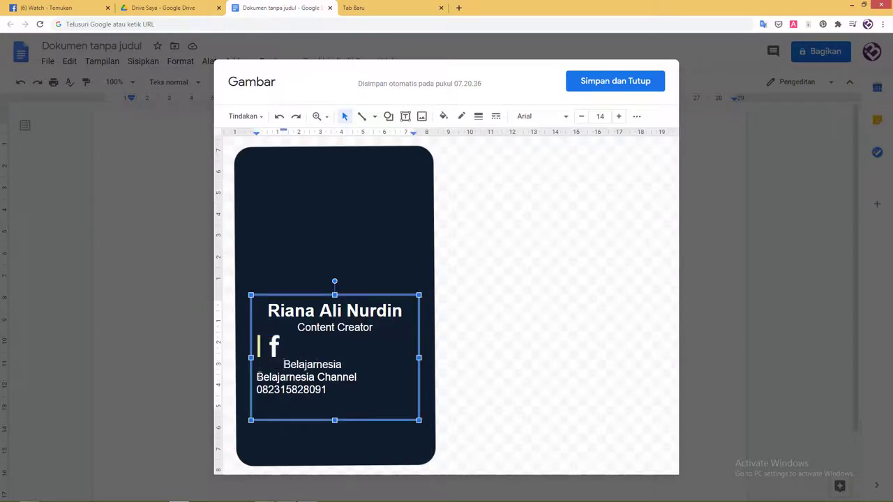
pyautogui.press('Tab')
pyautogui.click(257, 390)
pyautogui.press('Tab')
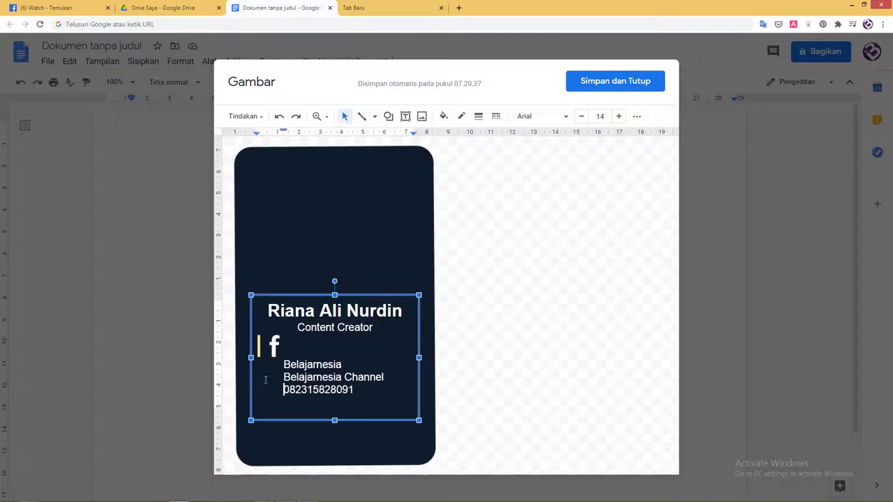
# Shrink the Facebook icon and place it just left of the Belajarnesia line.
pyautogui.click(275, 346)
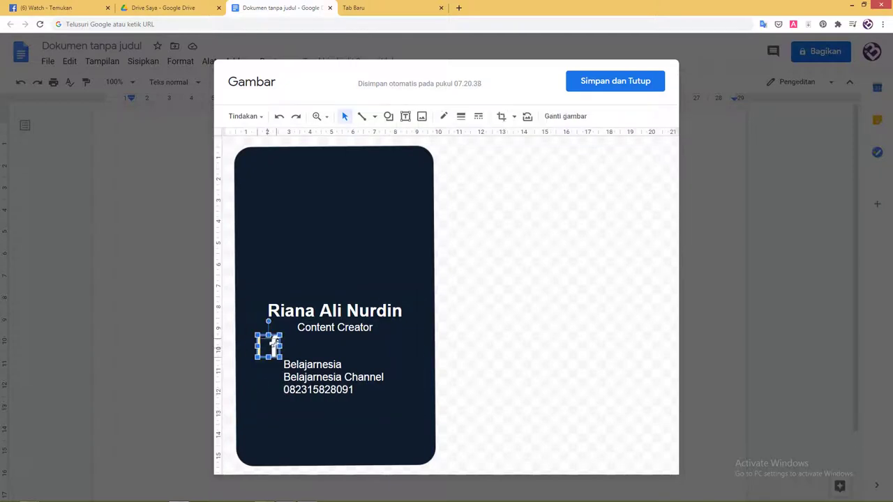
pyautogui.moveTo(282, 335); pyautogui.dragTo(275, 364)
pyautogui.click(275, 365)
pyautogui.click(276, 364)
pyautogui.click(291, 351)
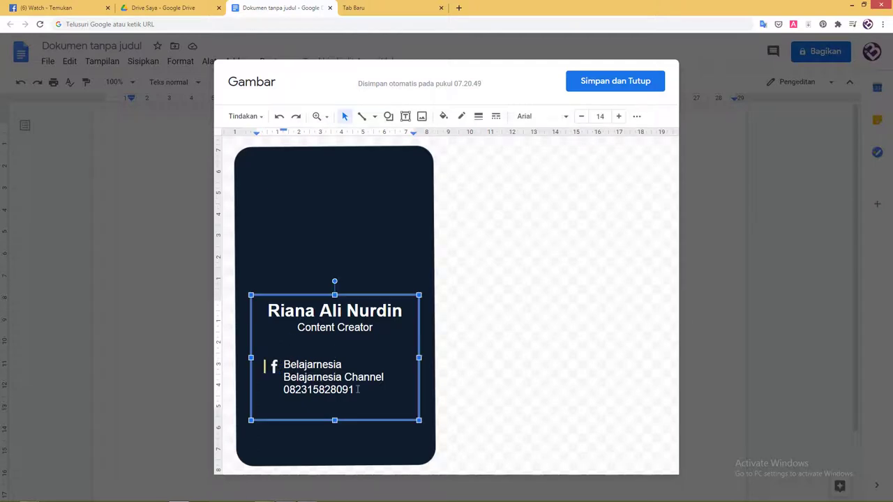
pyautogui.moveTo(358, 390); pyautogui.dragTo(282, 367)
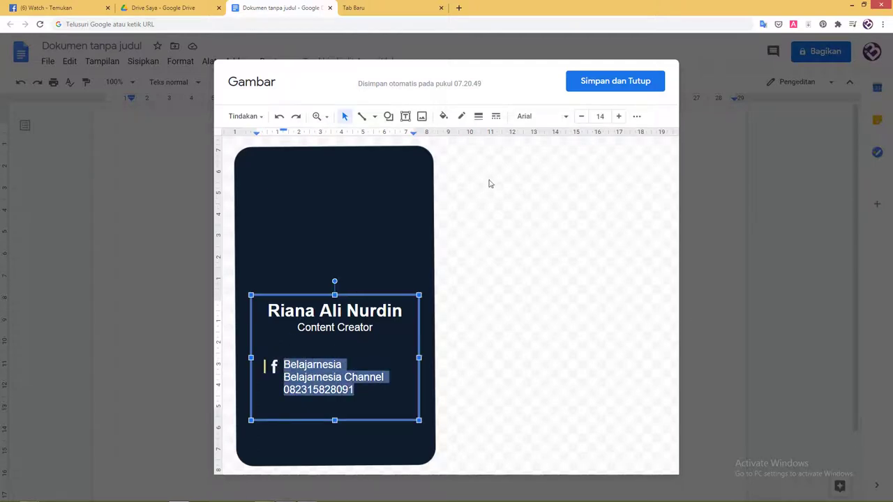
# Set the three contact lines to 1.5 line spacing.
pyautogui.click(637, 116)
pyautogui.click(527, 143)
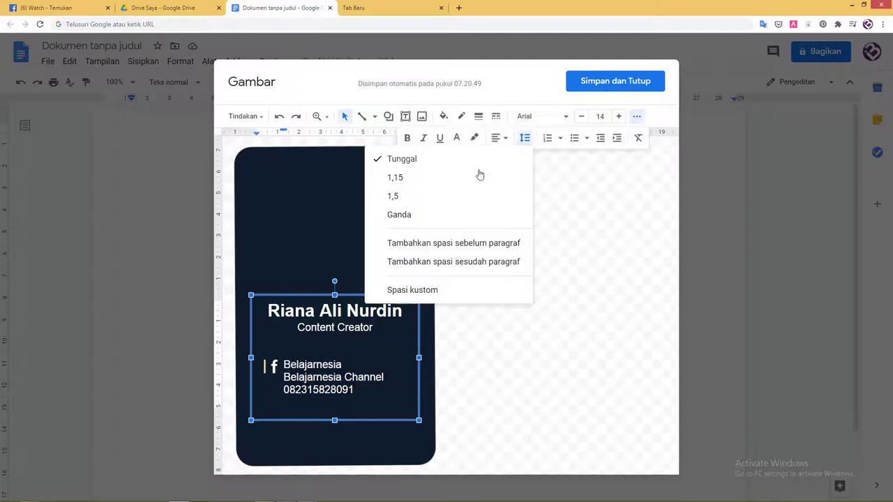
pyautogui.click(430, 196)
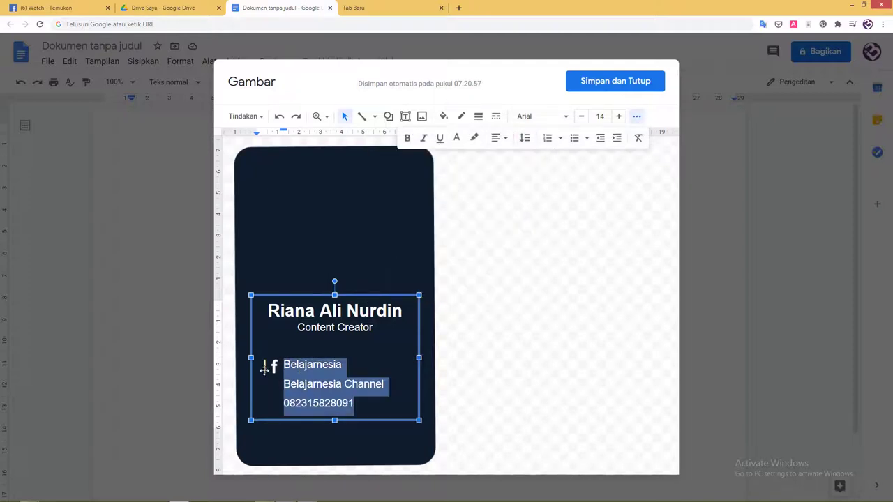
# Align the Facebook icon with Belajarnesia and duplicate it for the other contact lines.
pyautogui.click(267, 368)
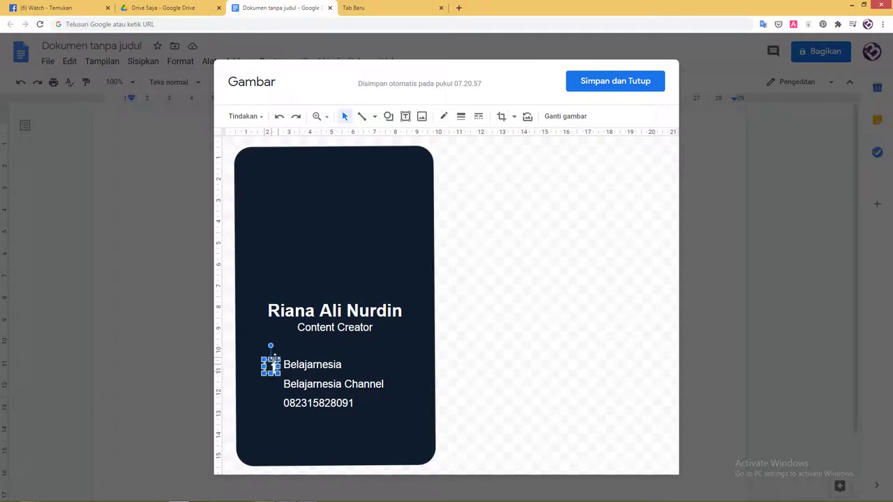
pyautogui.moveTo(272, 363)
pyautogui.mouseDown()
pyautogui.moveTo(281, 370)
pyautogui.moveTo(276, 402)
pyautogui.mouseUp()
pyautogui.hotkey('ctrl', 'd')
pyautogui.click(352, 399)
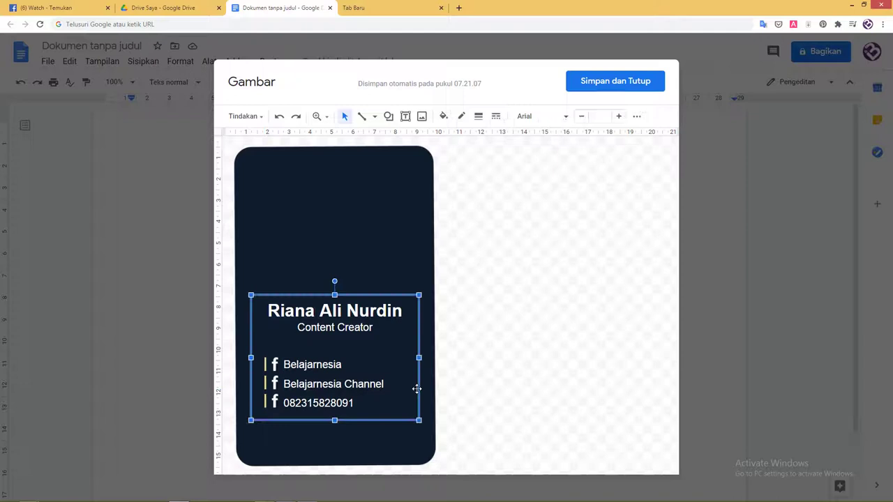
# Replace the Facebook icon beside Belajarnesia Channel with the uploaded path1567-987 image from Pictures.
pyautogui.click(273, 382)
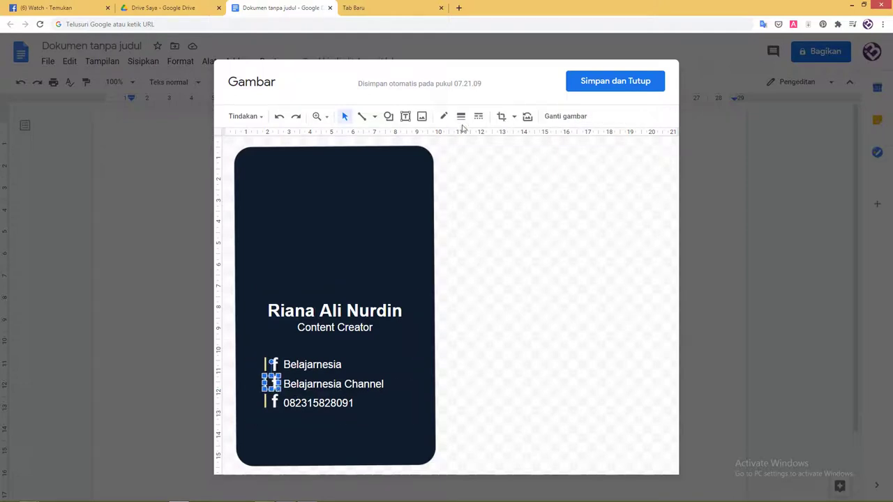
pyautogui.click(565, 115)
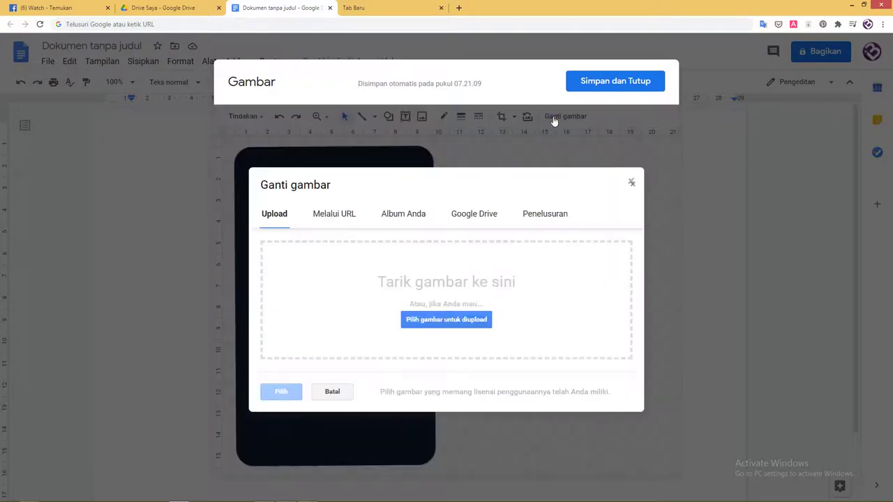
pyautogui.click(428, 324)
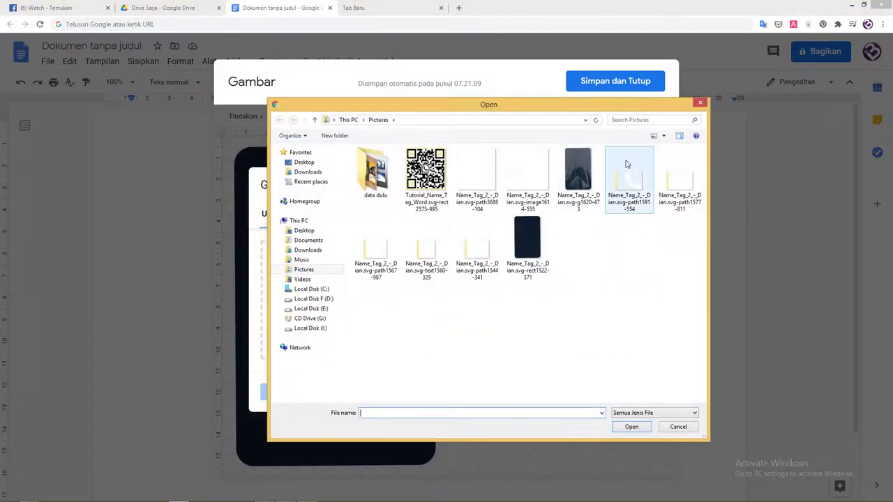
pyautogui.click(626, 164)
pyautogui.click(674, 180)
pyautogui.click(377, 240)
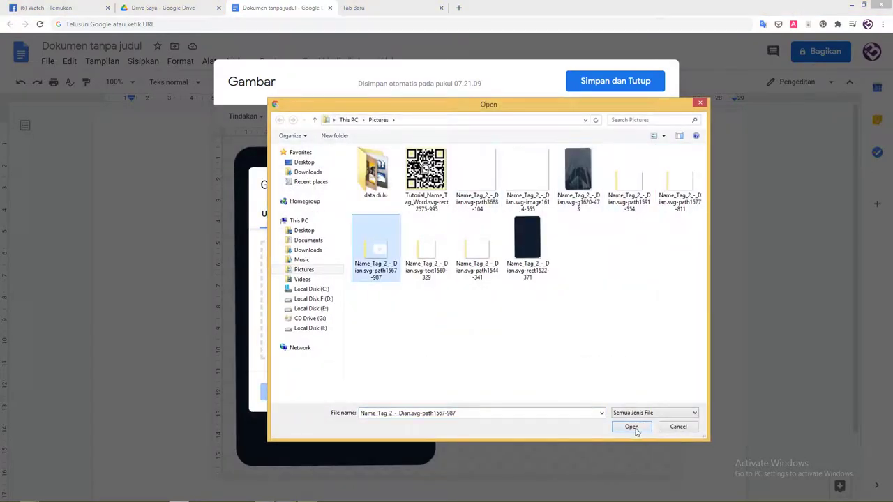
pyautogui.click(633, 429)
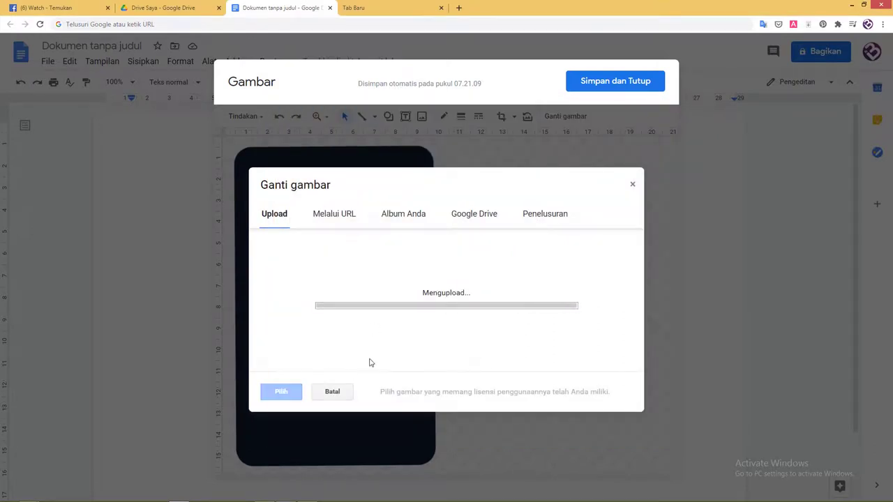
# Reset the new YouTube icon to its original image proportions with Reset gambar.
pyautogui.click(274, 402)
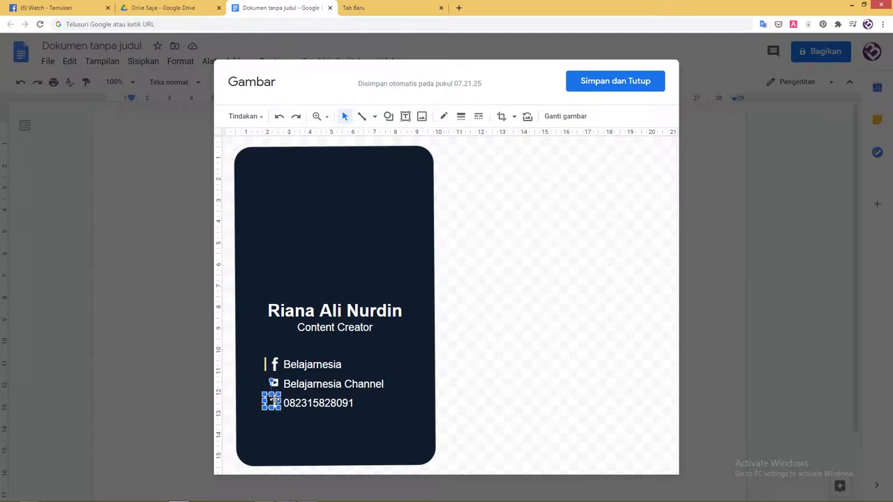
pyautogui.click(276, 381)
pyautogui.rightClick(276, 384)
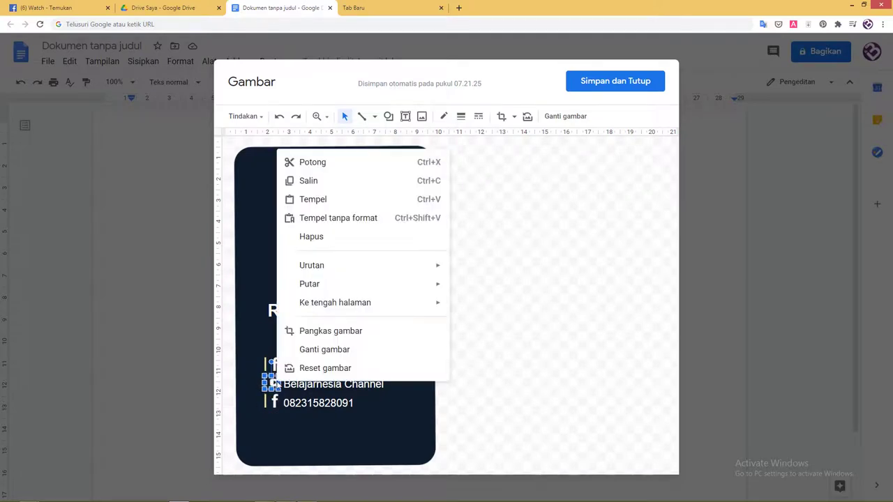
pyautogui.click(327, 367)
pyautogui.click(509, 363)
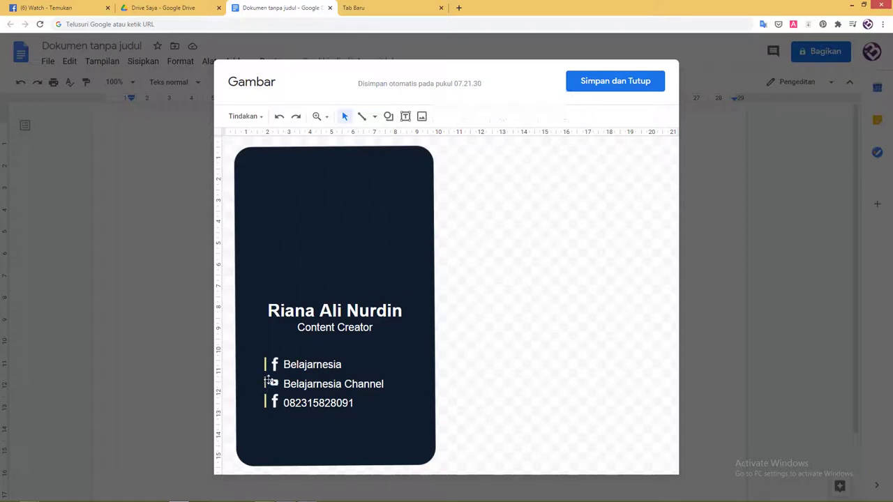
pyautogui.click(269, 381)
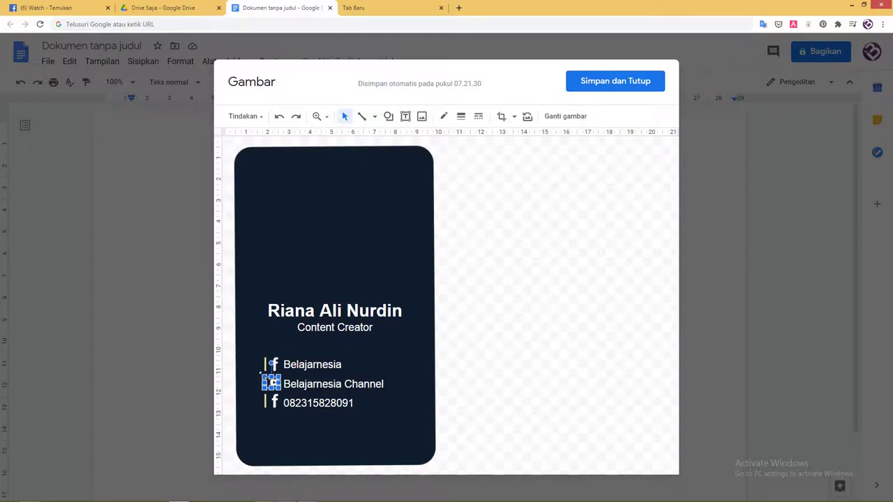
# Nudge the YouTube icon slightly to the right in its row.
pyautogui.click(460, 377)
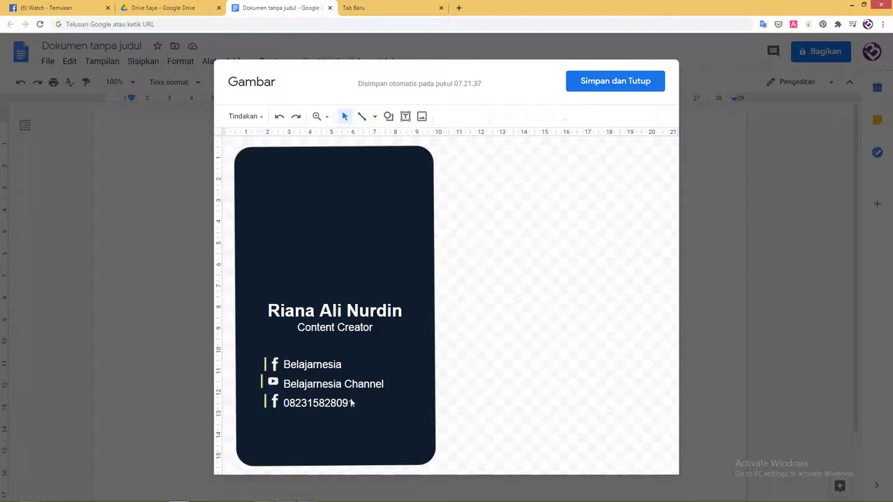
pyautogui.moveTo(272, 382); pyautogui.dragTo(274, 382)
pyautogui.click(453, 382)
pyautogui.click(269, 383)
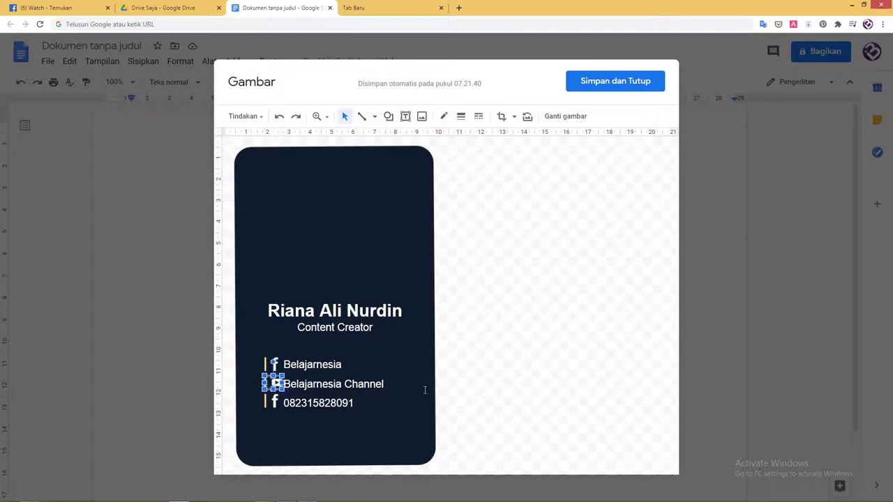
pyautogui.click(424, 390)
# Replace the third-row Facebook icon beside the phone number with the uploaded path1591-554 image.
pyautogui.click(272, 403)
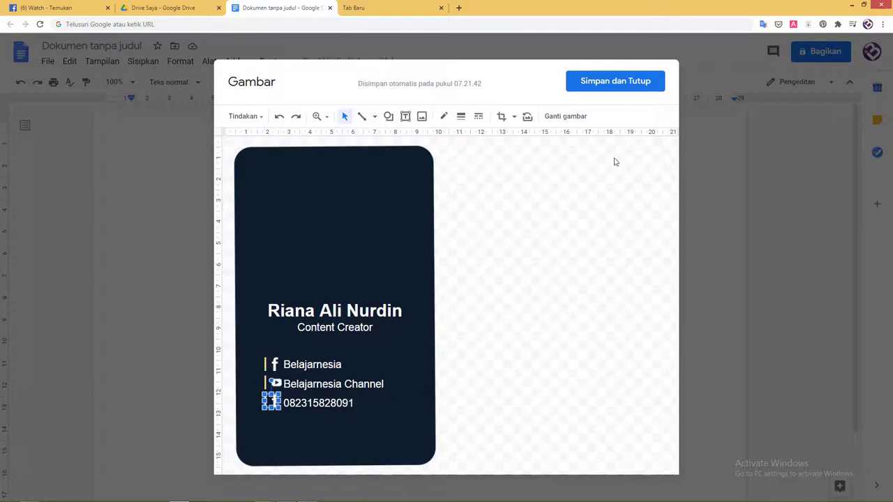
pyautogui.click(565, 117)
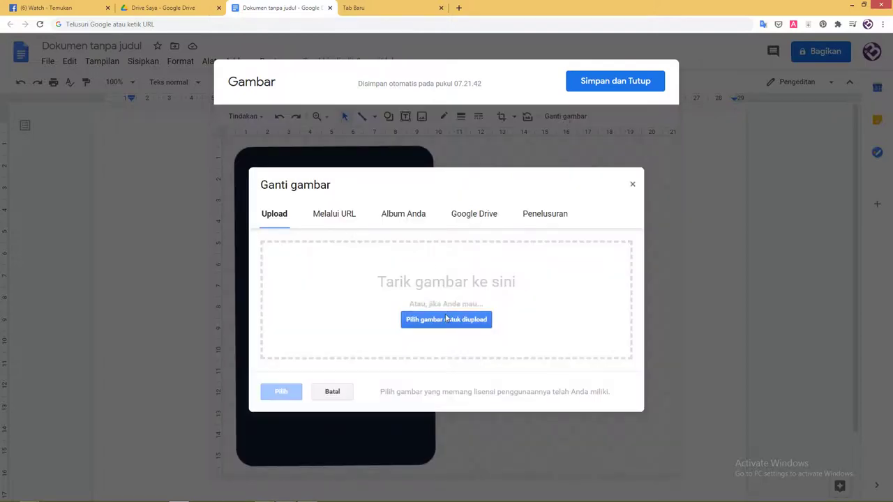
pyautogui.click(447, 318)
pyautogui.click(477, 249)
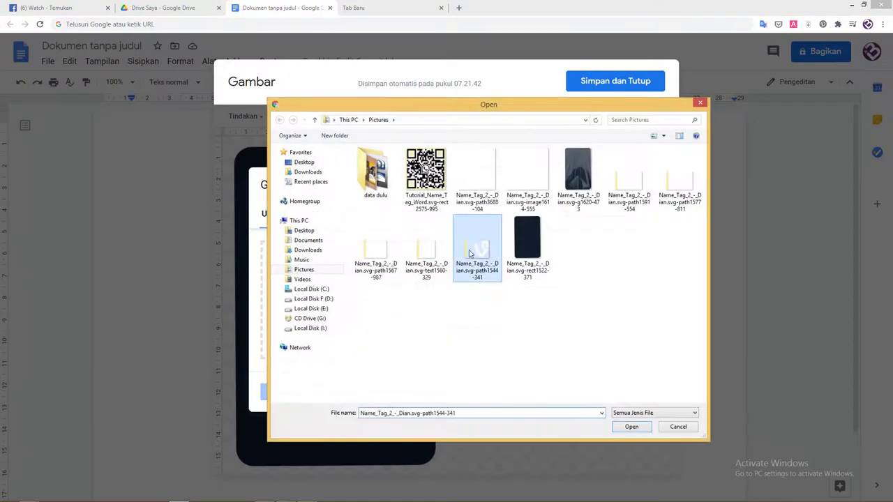
pyautogui.click(627, 203)
pyautogui.click(631, 427)
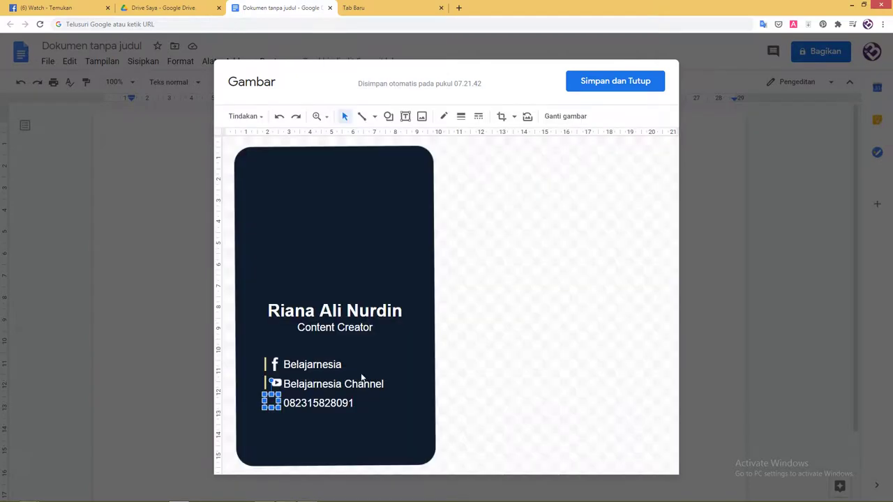
# Reset the new phone icon to its original image proportions with Reset gambar.
pyautogui.click(470, 428)
pyautogui.click(272, 403)
pyautogui.rightClick(275, 405)
pyautogui.click(282, 388)
pyautogui.click(486, 402)
pyautogui.click(273, 404)
pyautogui.click(257, 418)
pyautogui.click(273, 403)
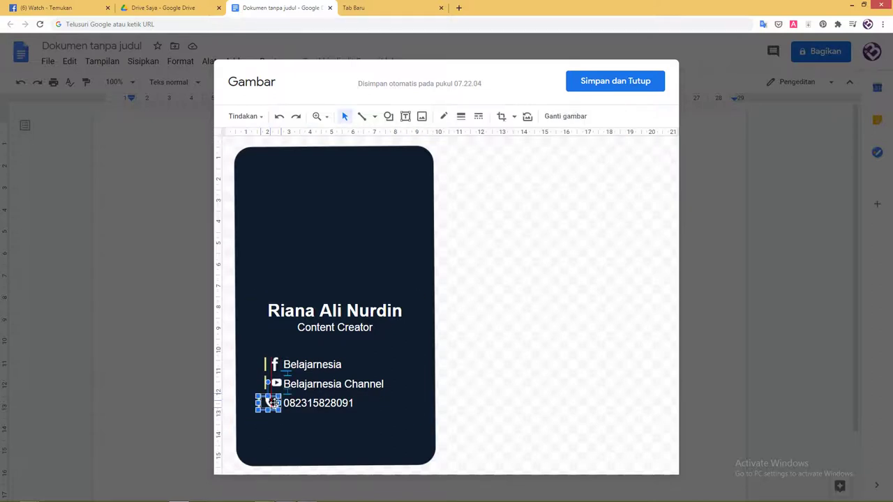
# Zoom in and drag the phone icon into line with the icons above it.
pyautogui.moveTo(274, 403); pyautogui.dragTo(282, 402)
pyautogui.click(320, 403)
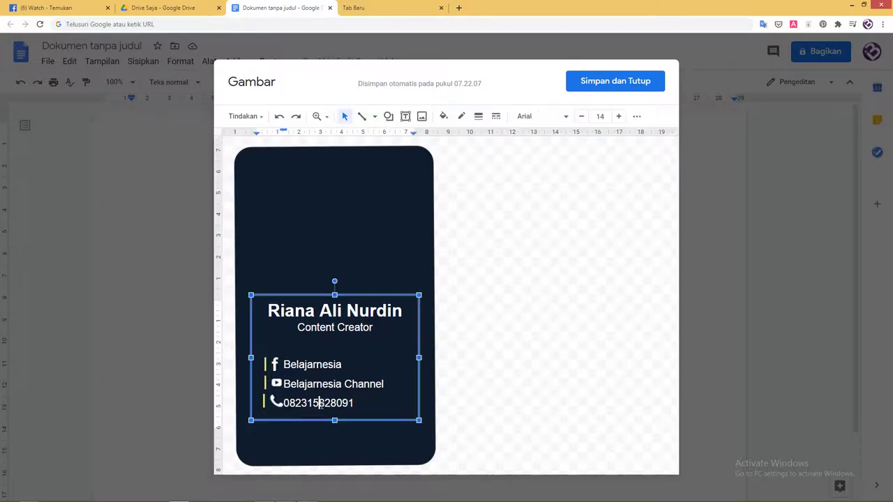
pyautogui.click(269, 404)
pyautogui.hotkey('ctrl', '+')
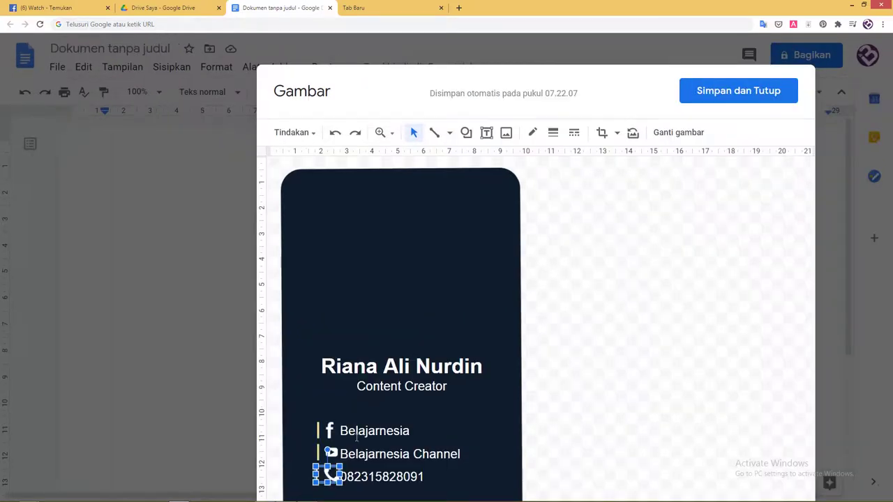
pyautogui.moveTo(339, 463); pyautogui.dragTo(325, 475)
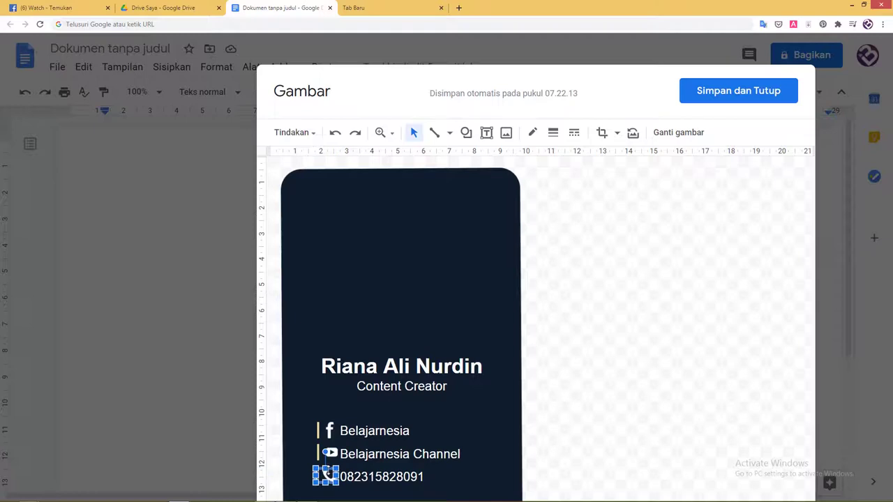
# Check the phone icon's alignment against the YouTube and Facebook icons above.
pyautogui.click(534, 462)
pyautogui.click(322, 474)
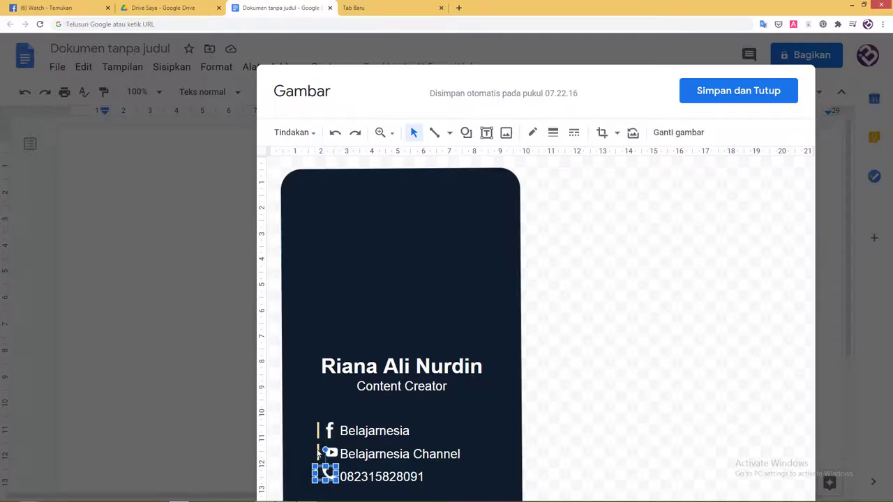
pyautogui.click(316, 452)
pyautogui.click(317, 452)
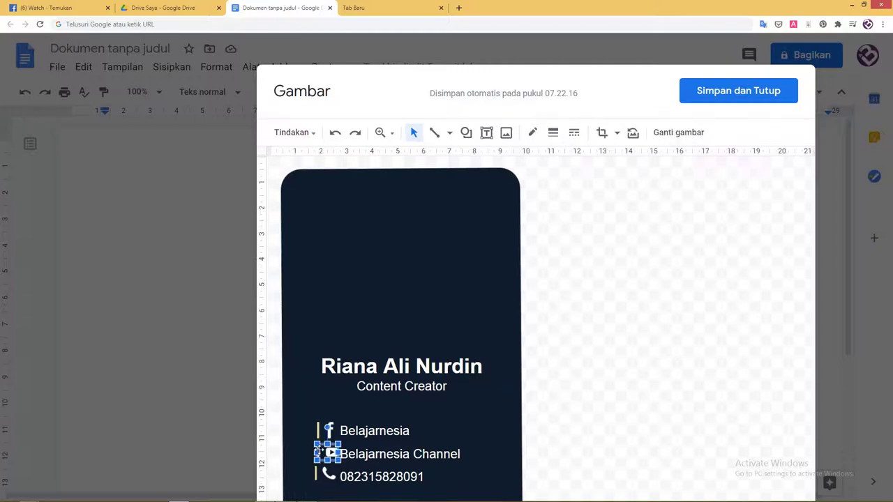
pyautogui.click(316, 430)
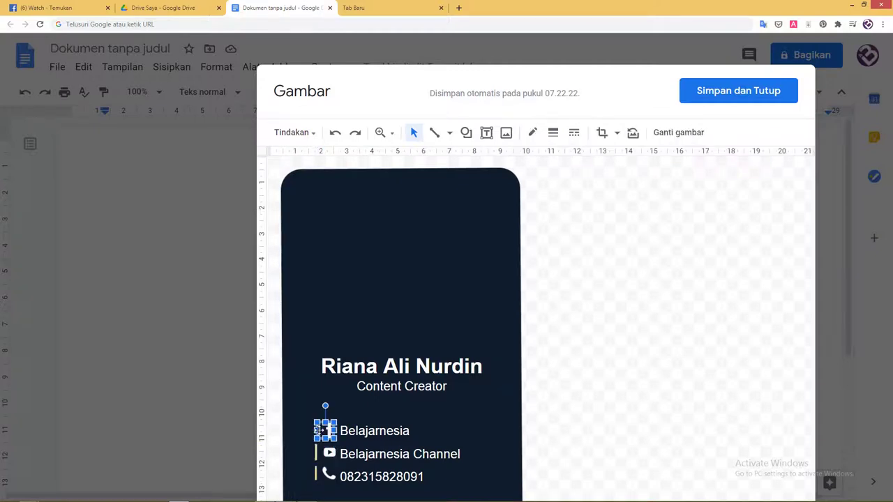
pyautogui.click(584, 415)
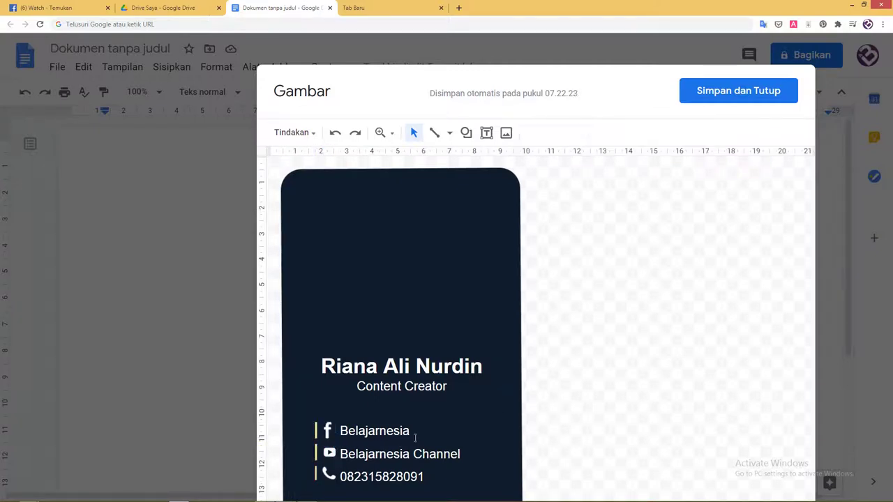
pyautogui.click(377, 454)
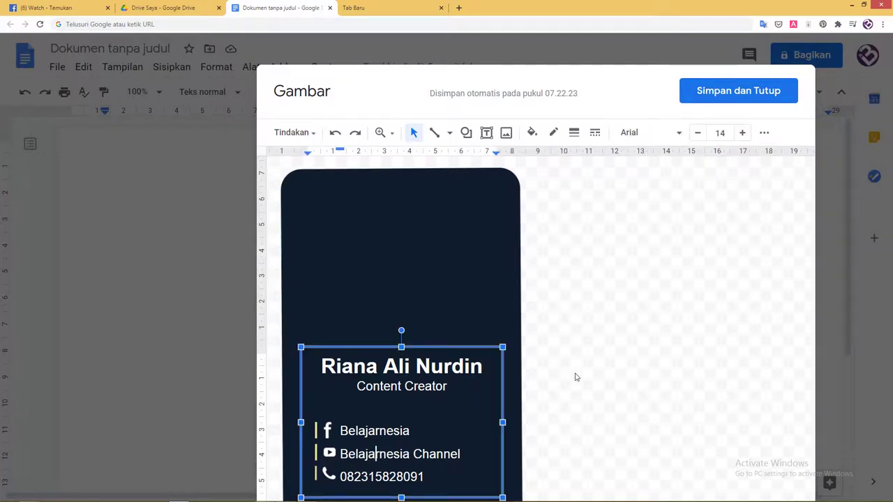
# Zoom out and drag the name, title and contact block with its icons higher up the card.
pyautogui.hotkey('ctrl', '-')
pyautogui.hotkey('ctrl', '-')
pyautogui.hotkey('ctrl', '-')
pyautogui.moveTo(448, 395)
pyautogui.mouseDown()
pyautogui.moveTo(368, 281)
pyautogui.moveTo(206, 245)
pyautogui.mouseUp()
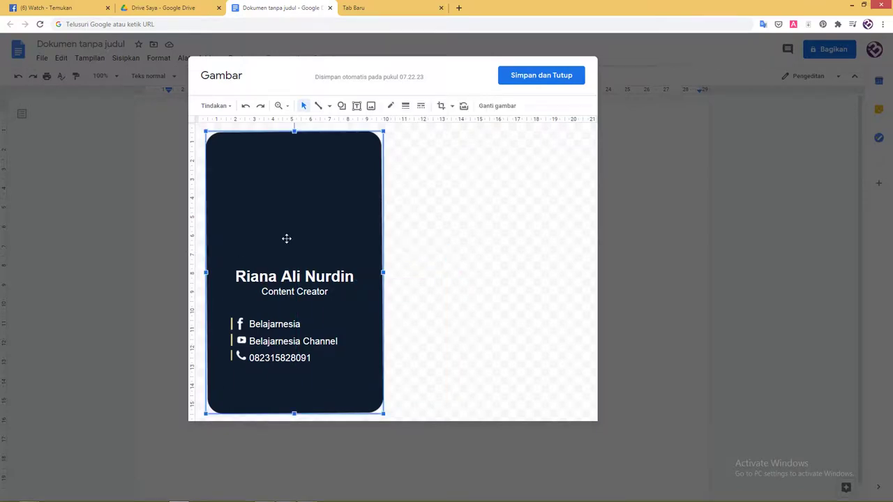
pyautogui.click(276, 274)
pyautogui.click(240, 325)
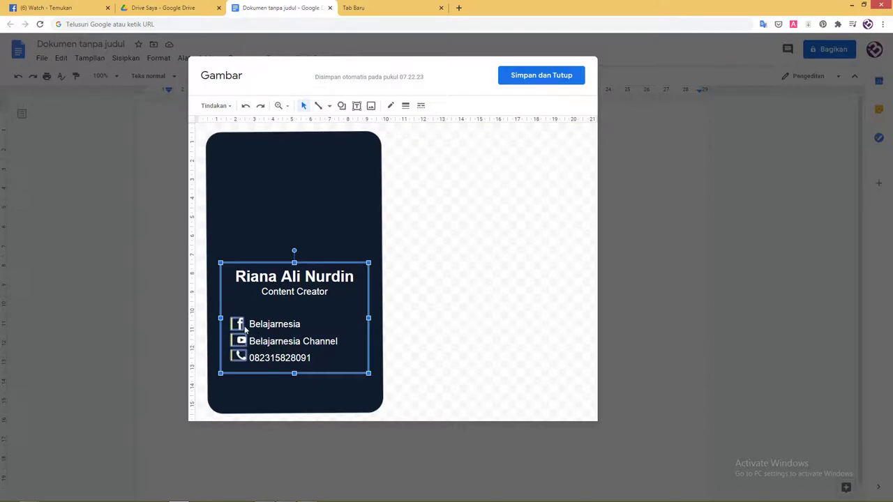
pyautogui.moveTo(245, 328); pyautogui.dragTo(246, 290)
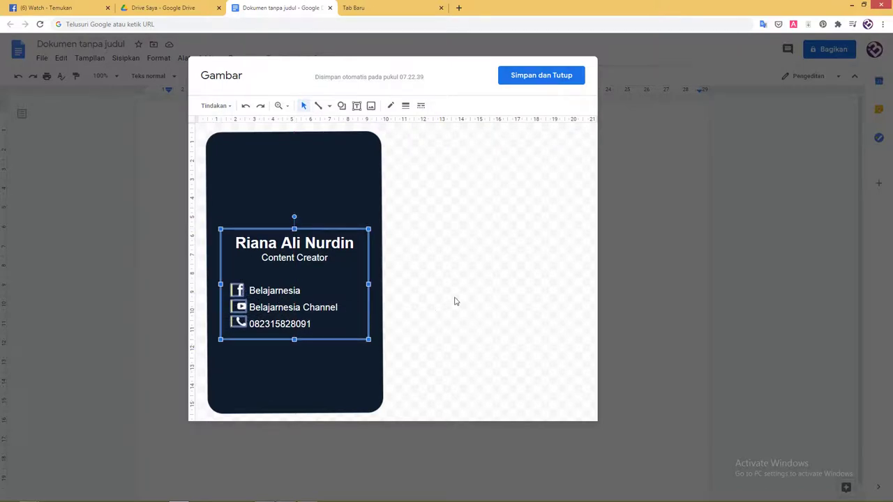
pyautogui.click(370, 106)
# Upload the WhatsApp QR code, shrink it onto the card's lower area, and place a copy at the top.
pyautogui.click(393, 283)
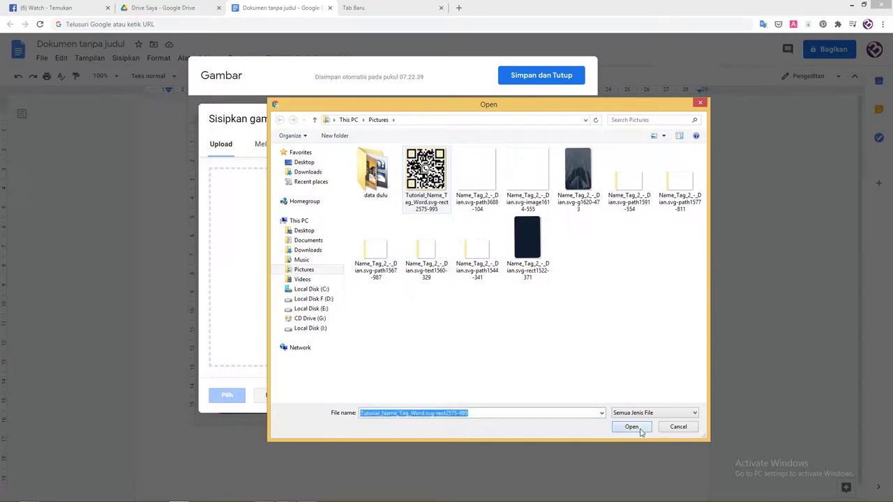
pyautogui.click(637, 424)
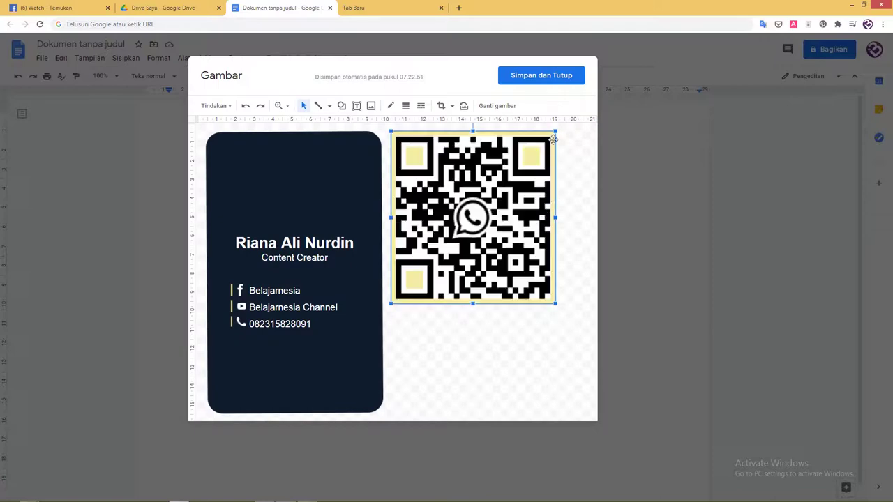
pyautogui.moveTo(554, 131)
pyautogui.mouseDown()
pyautogui.moveTo(449, 244)
pyautogui.moveTo(309, 350)
pyautogui.mouseUp()
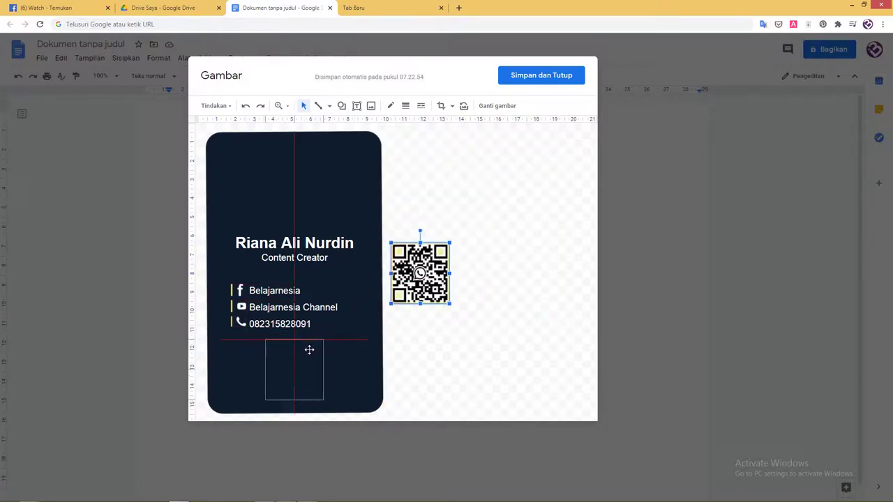
pyautogui.moveTo(324, 339)
pyautogui.mouseDown()
pyautogui.moveTo(331, 332)
pyautogui.moveTo(295, 349)
pyautogui.mouseUp()
pyautogui.click(480, 327)
pyautogui.click(303, 353)
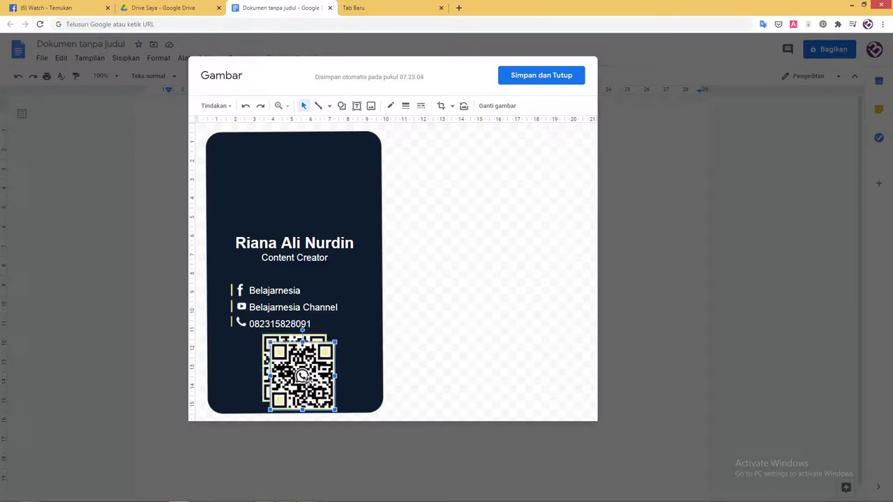
pyautogui.moveTo(307, 377); pyautogui.dragTo(300, 193)
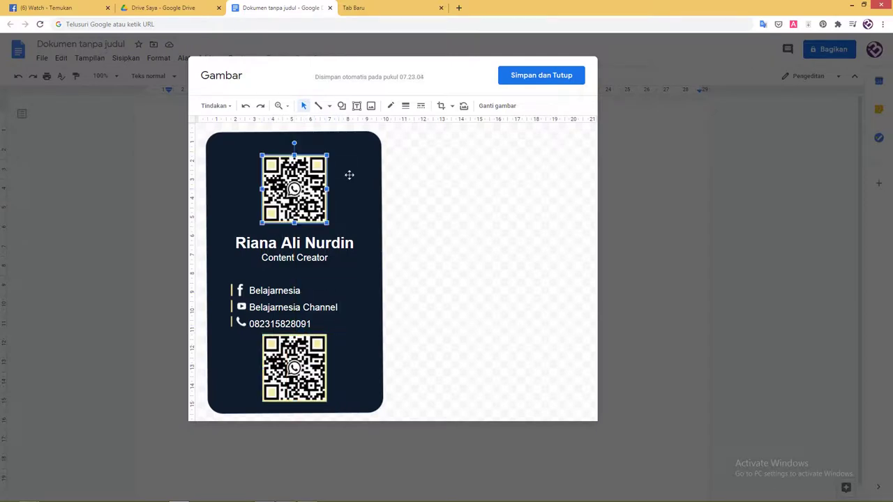
# Replace the top QR code copy with the white silhouette image and centre it above the name.
pyautogui.click(495, 107)
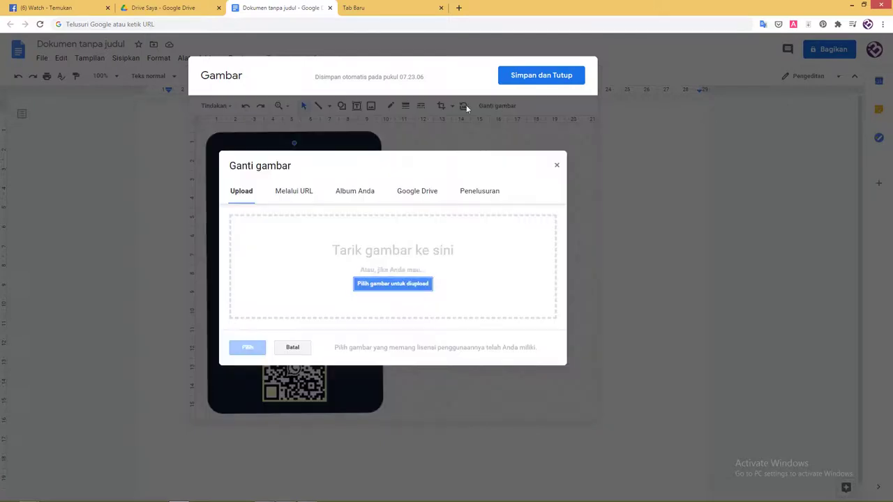
pyautogui.click(389, 282)
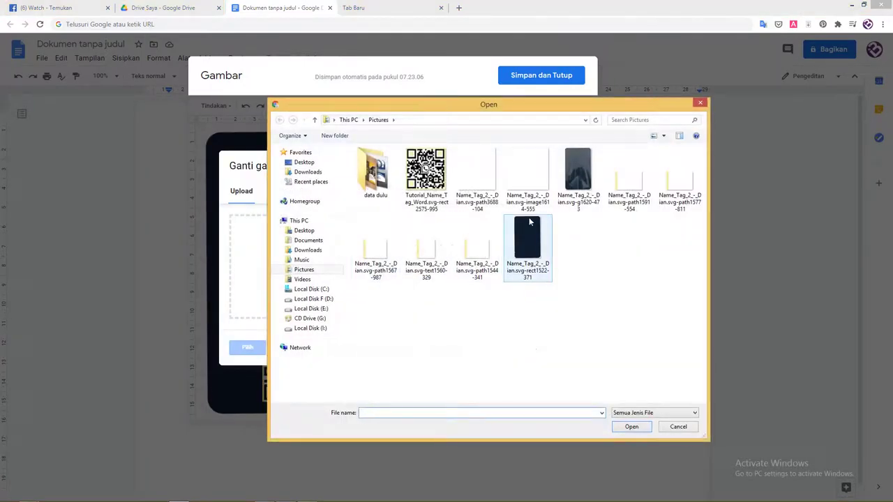
pyautogui.click(510, 199)
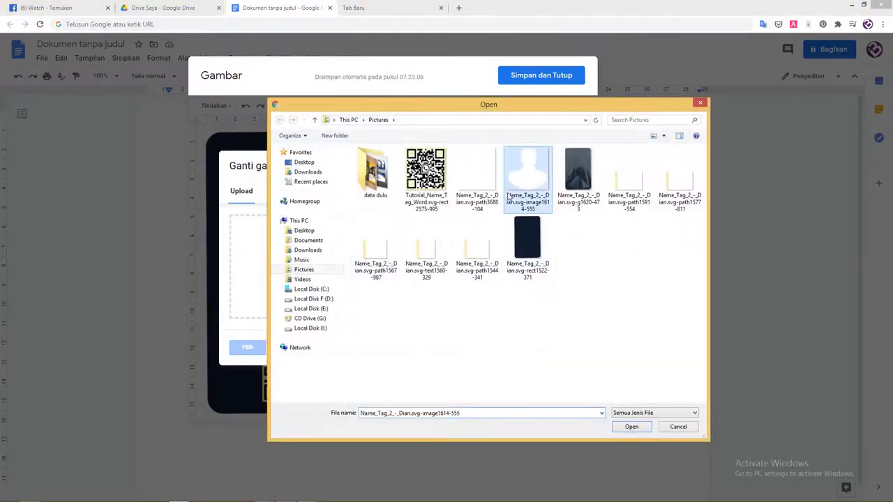
pyautogui.click(629, 427)
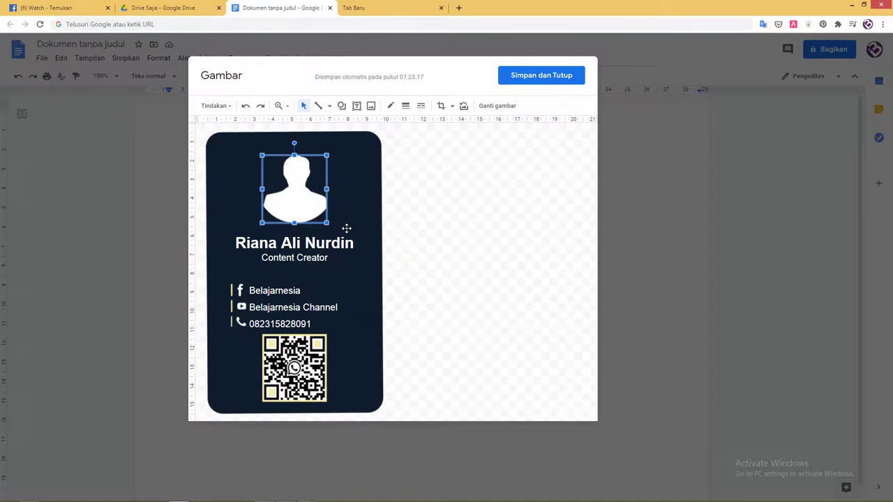
pyautogui.click(305, 248)
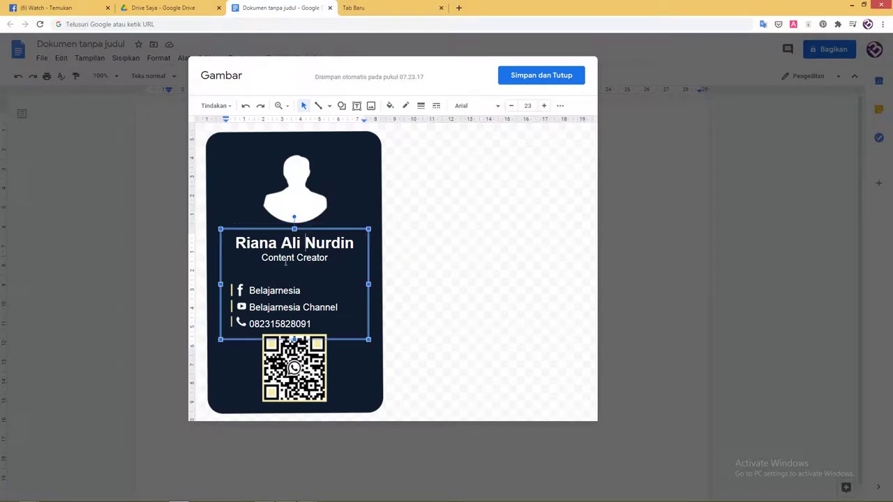
pyautogui.click(284, 266)
pyautogui.moveTo(300, 196); pyautogui.dragTo(301, 208)
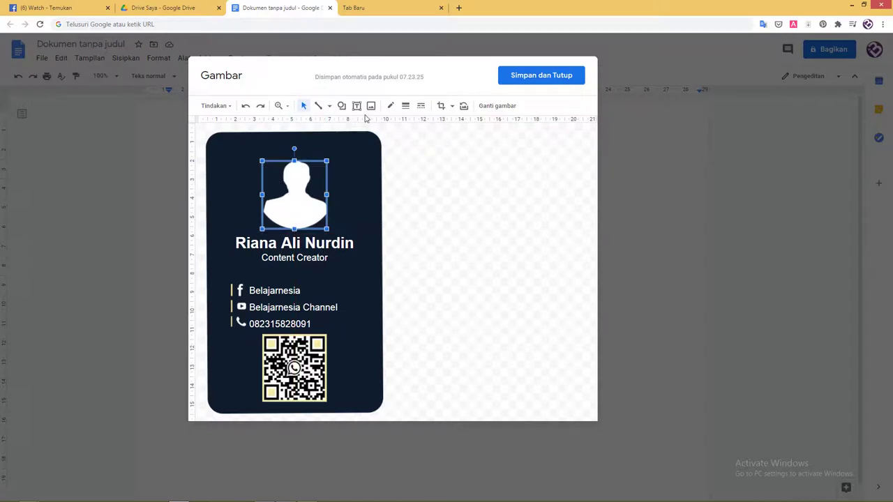
pyautogui.click(341, 105)
# Draw a circle from the Bentuk shapes over the silhouette at the top of the card.
pyautogui.moveTo(415, 125)
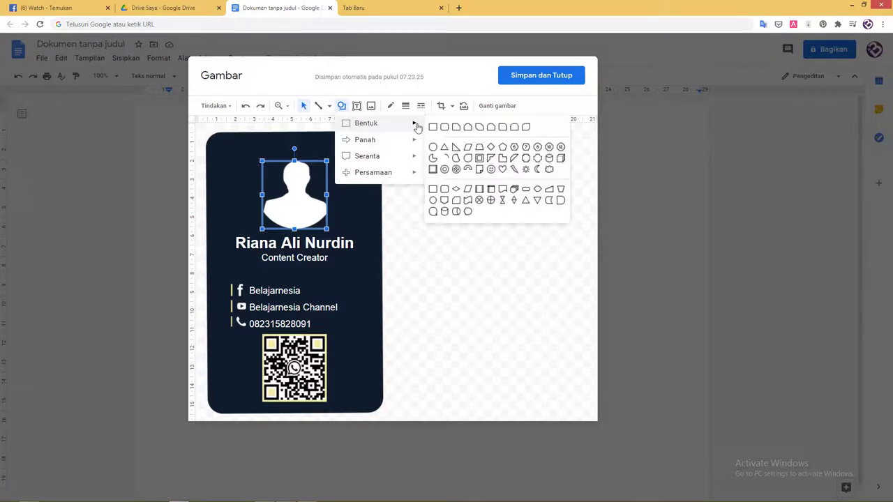
pyautogui.click(444, 147)
pyautogui.moveTo(268, 161); pyautogui.dragTo(349, 238)
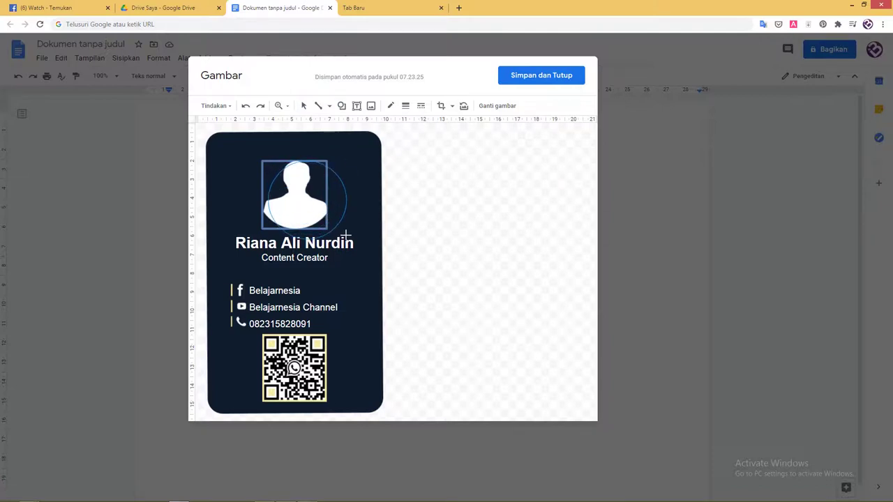
pyautogui.moveTo(349, 237); pyautogui.dragTo(340, 232)
pyautogui.moveTo(327, 202); pyautogui.dragTo(321, 199)
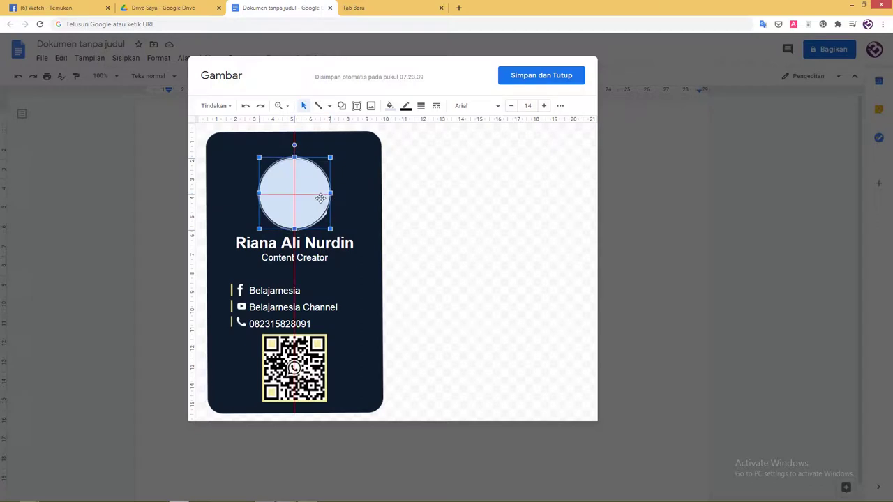
# Make the circle's border Transparan, fill it cream, and shift it right of the silhouette.
pyautogui.click(409, 107)
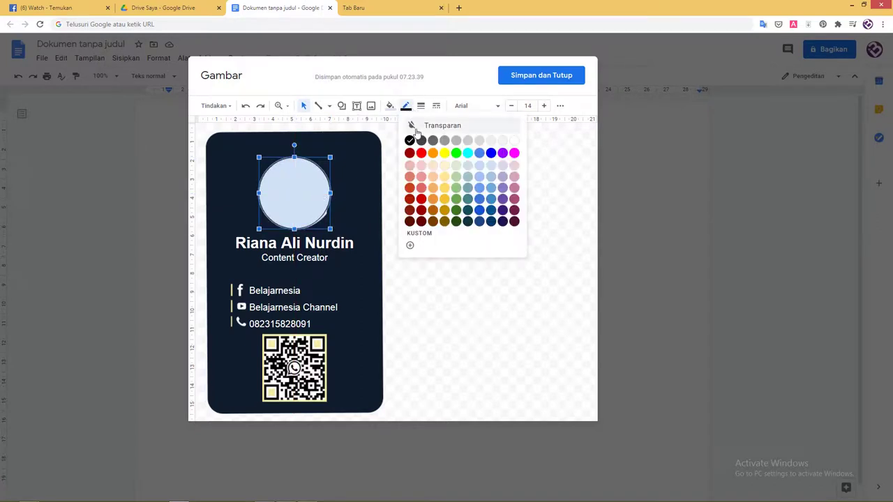
pyautogui.click(419, 125)
pyautogui.click(390, 106)
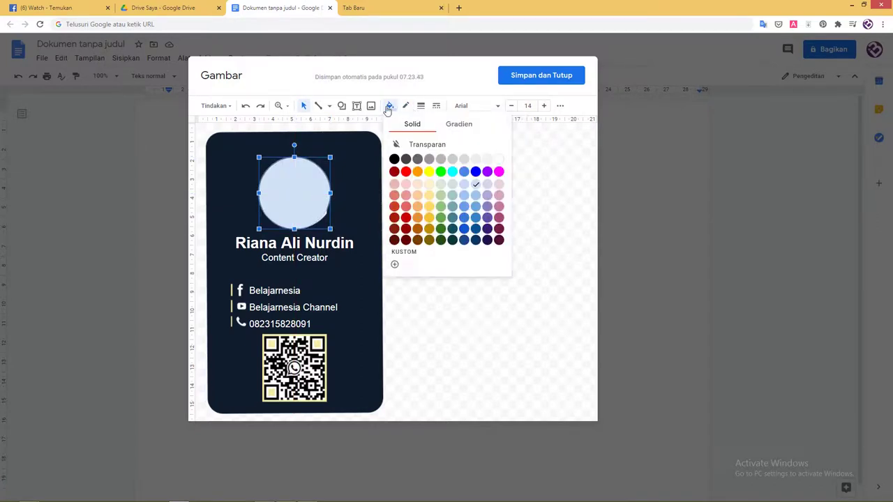
pyautogui.click(499, 160)
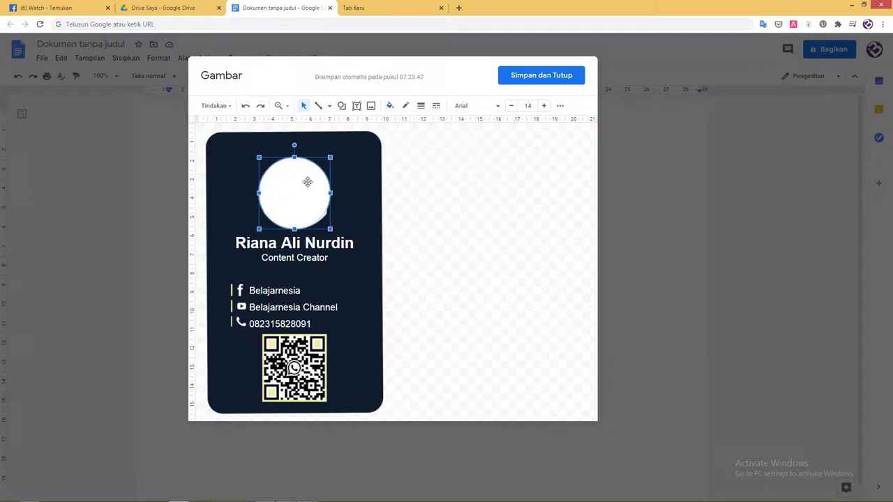
pyautogui.moveTo(307, 182); pyautogui.dragTo(342, 182)
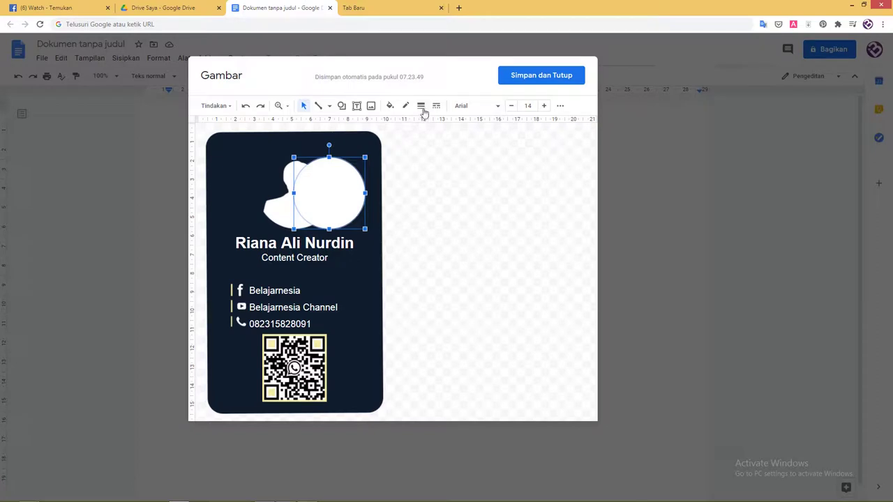
pyautogui.click(392, 106)
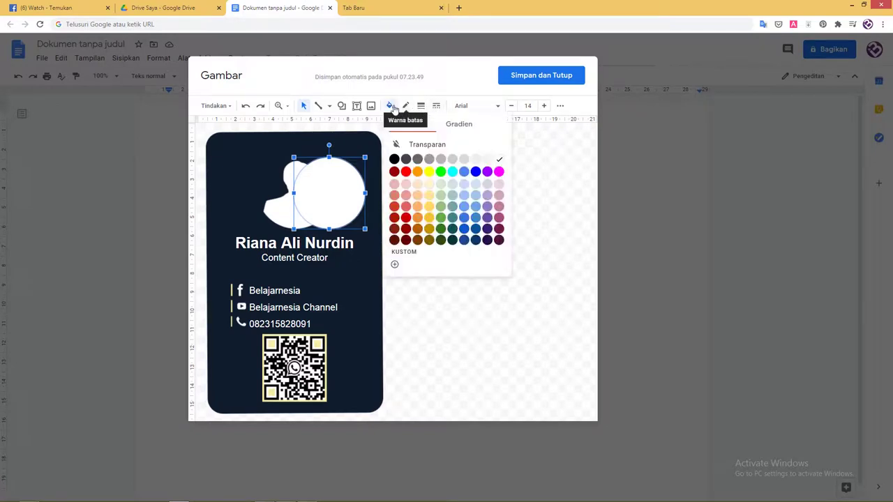
pyautogui.click(428, 185)
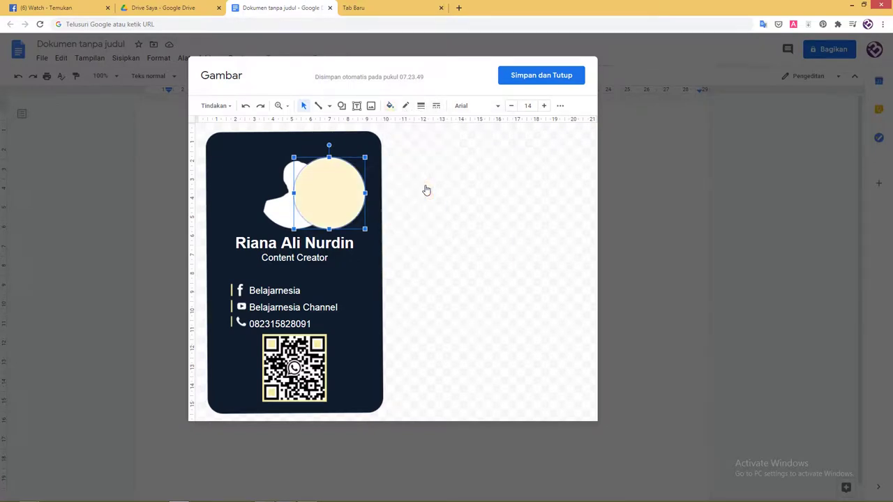
pyautogui.click(274, 213)
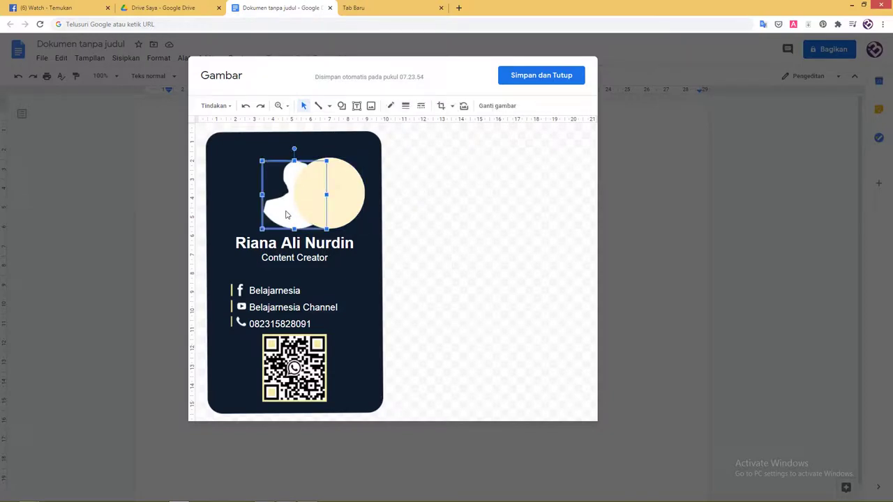
# Bring the silhouette in front with Urutan > Pindahkan ke depan and fit it inside the cream circle.
pyautogui.rightClick(285, 215)
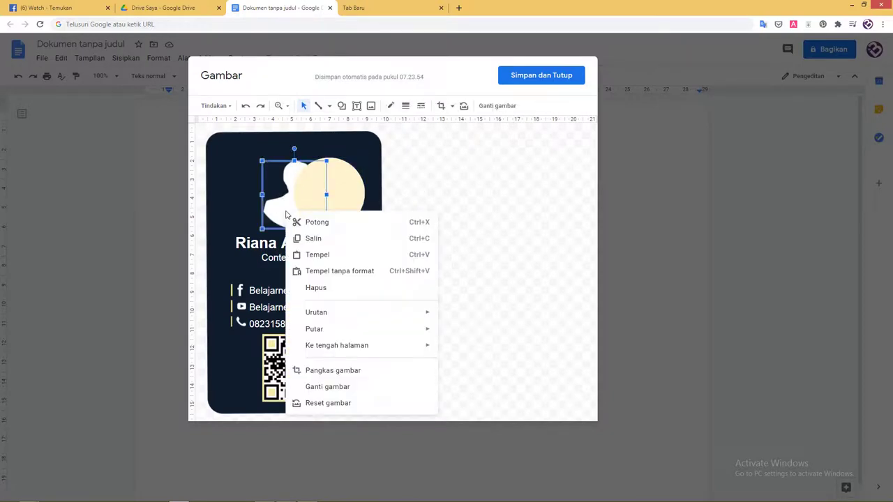
pyautogui.moveTo(360, 314)
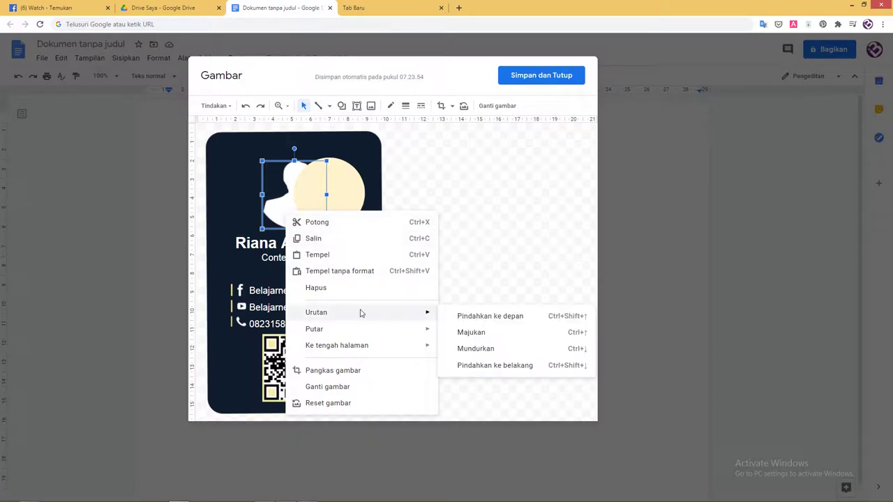
pyautogui.click(468, 317)
pyautogui.moveTo(289, 216); pyautogui.dragTo(326, 221)
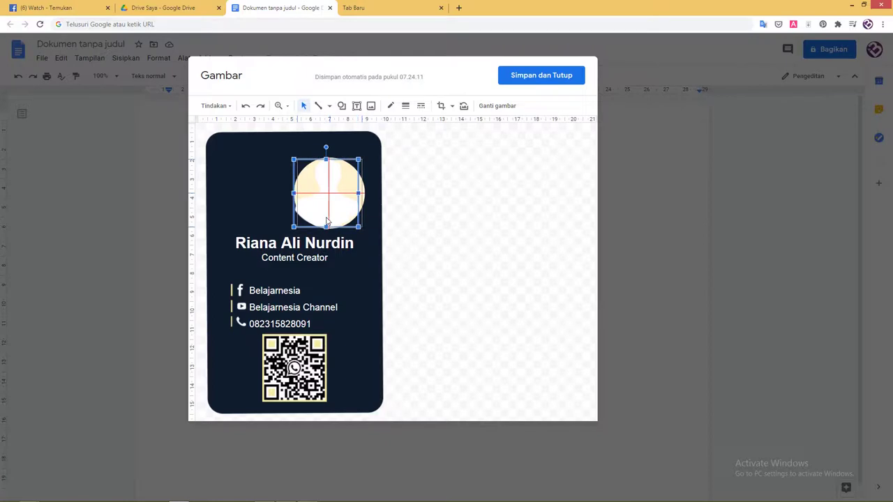
pyautogui.moveTo(327, 221); pyautogui.dragTo(328, 222)
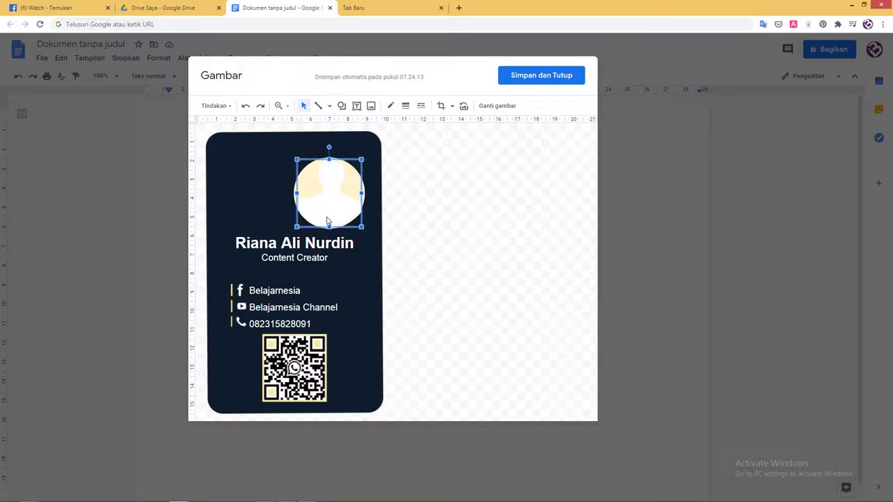
pyautogui.click(382, 212)
# Select the circle and silhouette together and centre the round photo above the name.
pyautogui.moveTo(478, 235); pyautogui.dragTo(293, 158)
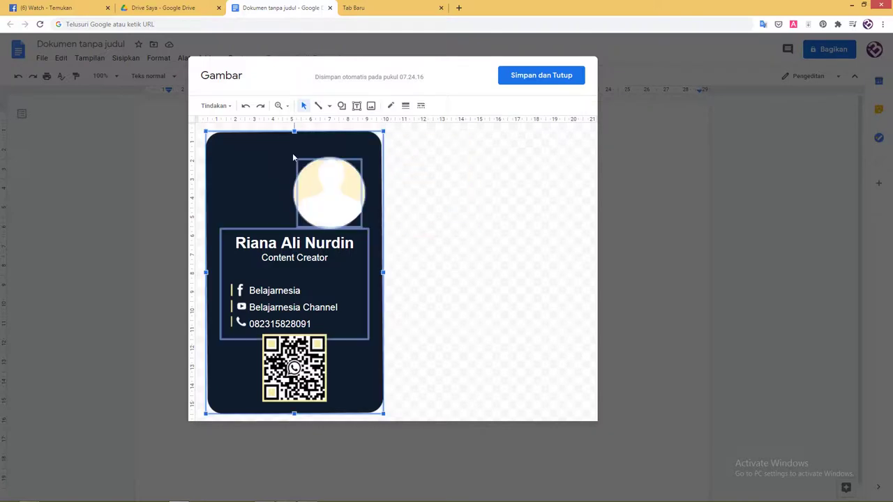
pyautogui.keyDown('shift'); pyautogui.click(317, 145); pyautogui.keyUp('shift')
pyautogui.keyDown('shift'); pyautogui.click(279, 231); pyautogui.keyUp('shift')
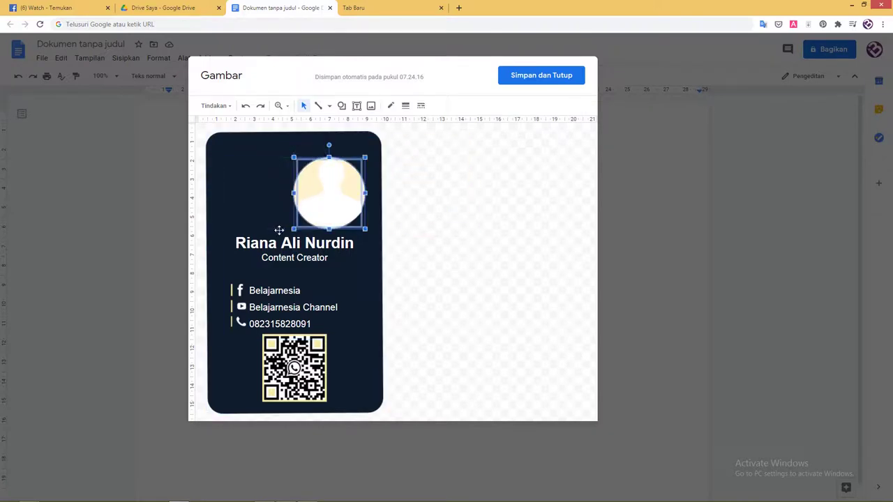
pyautogui.moveTo(328, 190); pyautogui.dragTo(293, 186)
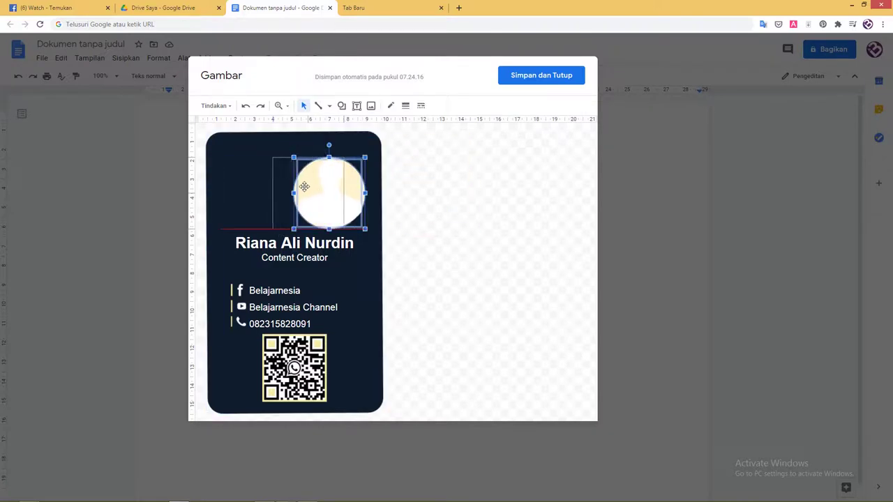
pyautogui.click(410, 207)
pyautogui.click(304, 209)
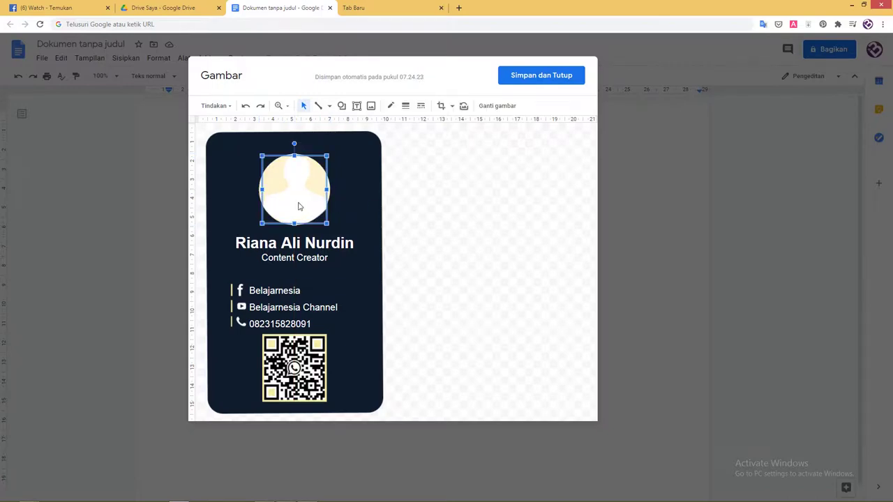
pyautogui.hotkey('ctrl', '+')
pyautogui.hotkey('ctrl', '+')
pyautogui.hotkey('ctrl', '+')
pyautogui.hotkey('ctrl', '+')
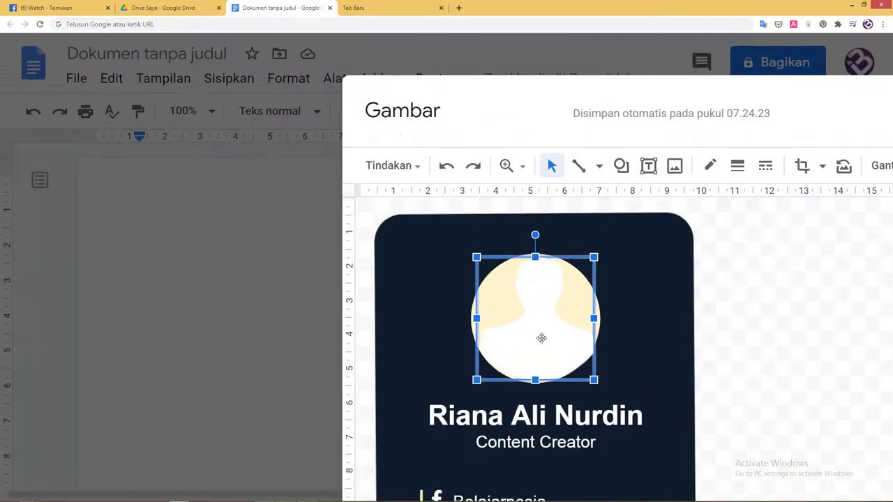
# Move the round profile photo slightly down to centre it on the card.
pyautogui.moveTo(540, 336); pyautogui.dragTo(544, 342)
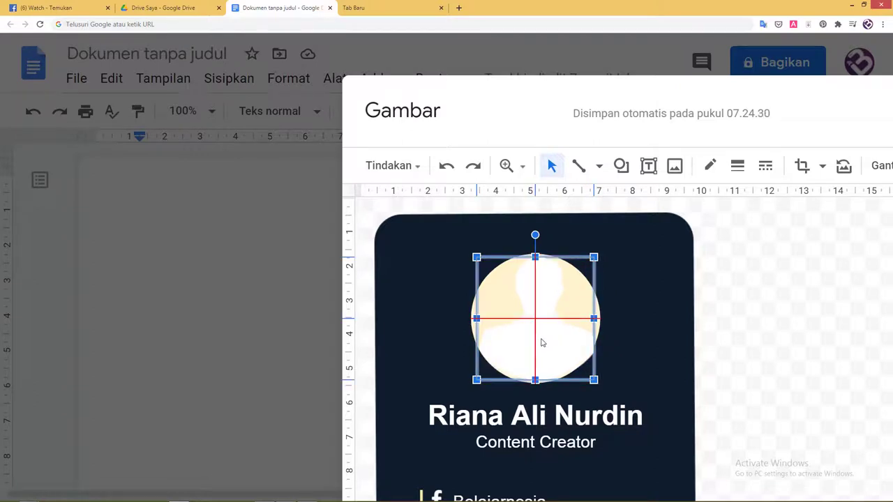
pyautogui.moveTo(543, 342); pyautogui.dragTo(545, 348)
pyautogui.click(668, 310)
pyautogui.click(558, 336)
pyautogui.click(664, 313)
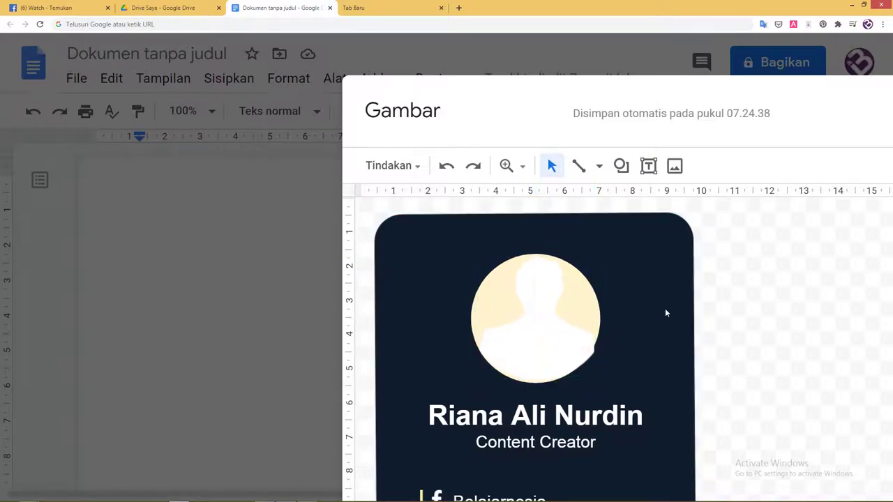
pyautogui.hotkey('ctrl', '-')
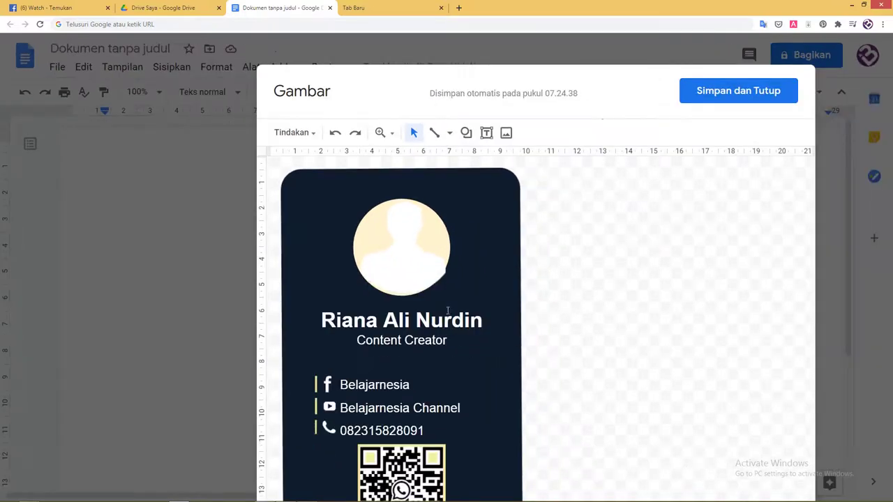
# Save and close the drawing with 'Simpan dan Tutup', returning to the document.
pyautogui.click(422, 267)
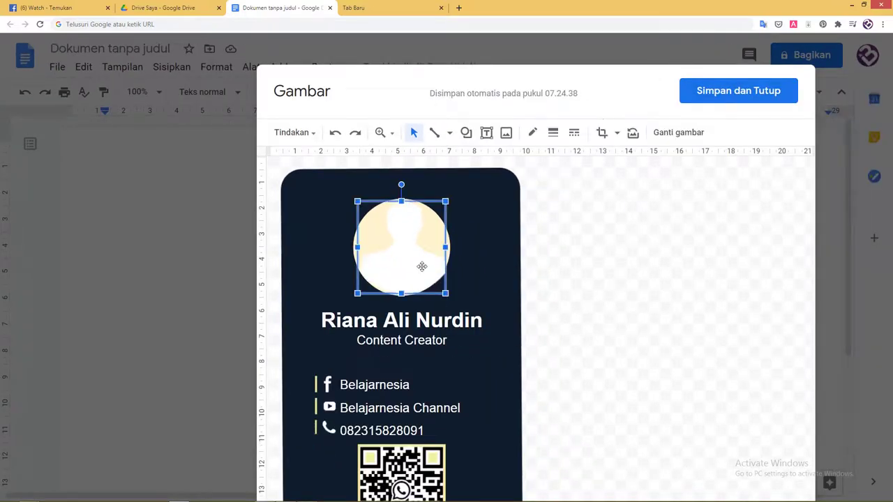
pyautogui.rightClick(421, 266)
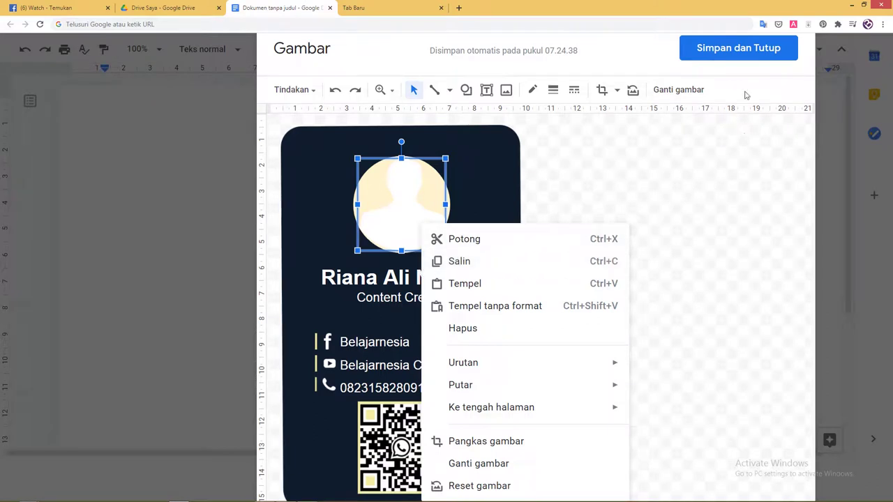
pyautogui.click(744, 53)
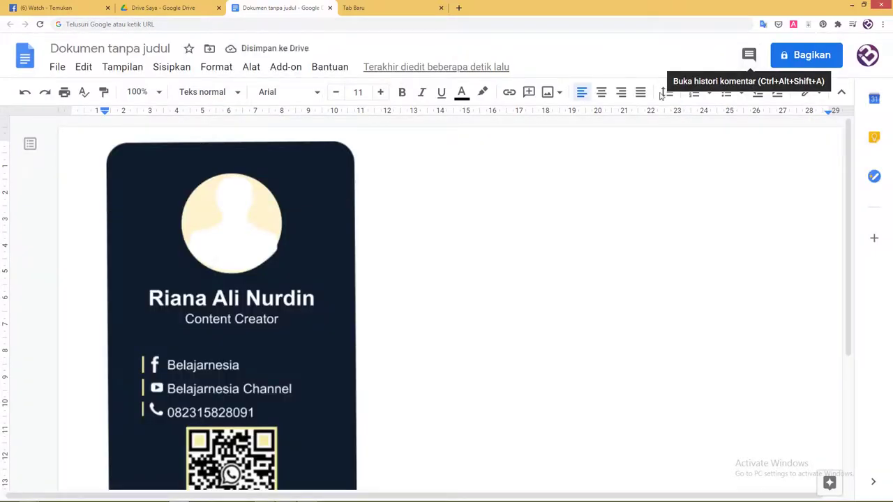
pyautogui.hotkey('ctrl', '-')
pyautogui.hotkey('ctrl', '-')
pyautogui.hotkey('ctrl', '-')
pyautogui.hotkey('ctrl', '-')
pyautogui.hotkey('ctrl', '-')
pyautogui.hotkey('ctrl', '-')
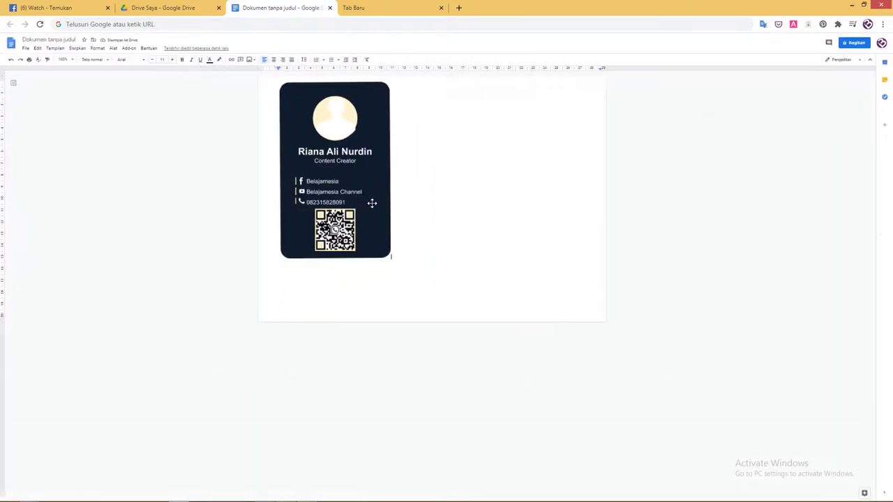
# Copy the name-tag card image via Edit > Salin and paste a duplicate beside the original.
pyautogui.hotkey('ctrl', '+')
pyautogui.click(347, 159)
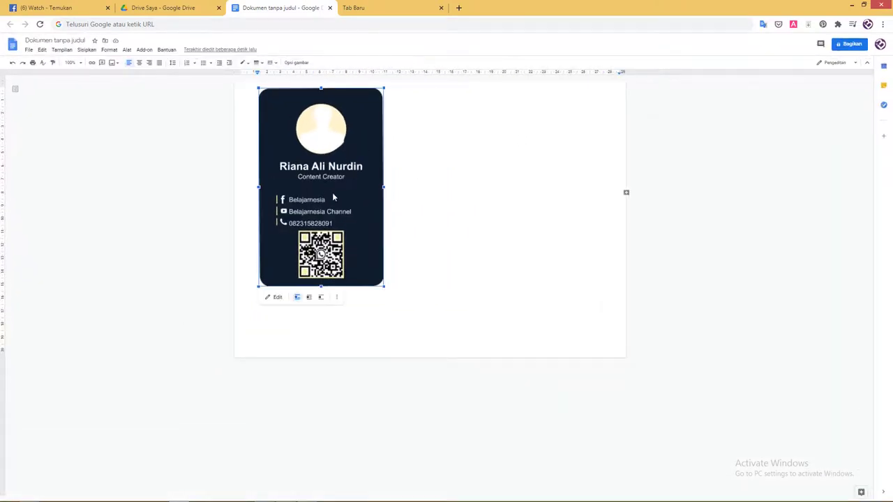
pyautogui.hotkey('ctrl', 'd')
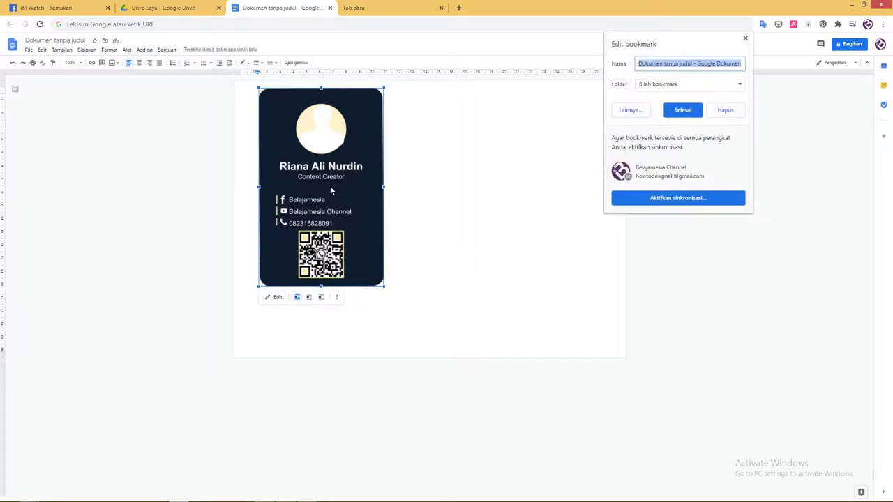
pyautogui.click(662, 143)
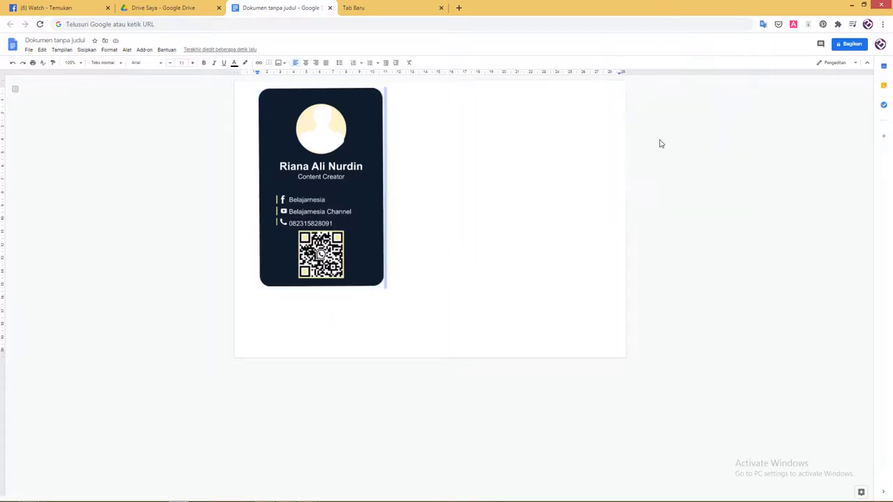
pyautogui.click(371, 145)
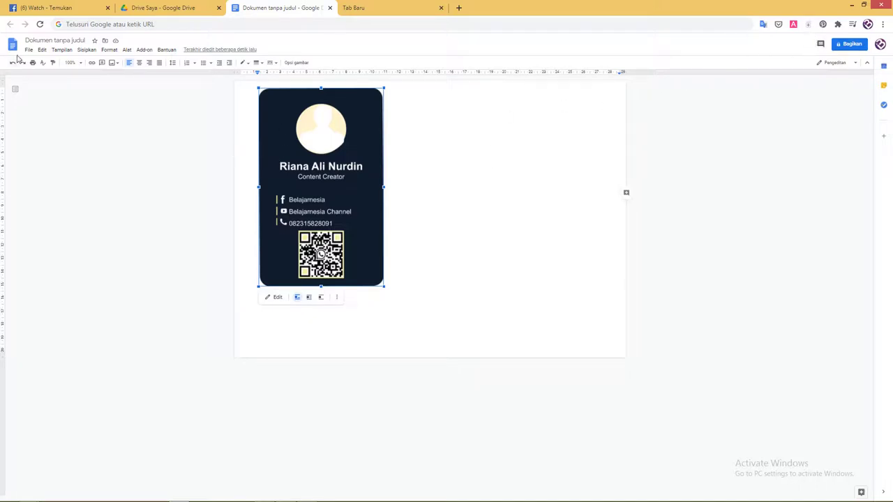
pyautogui.click(42, 51)
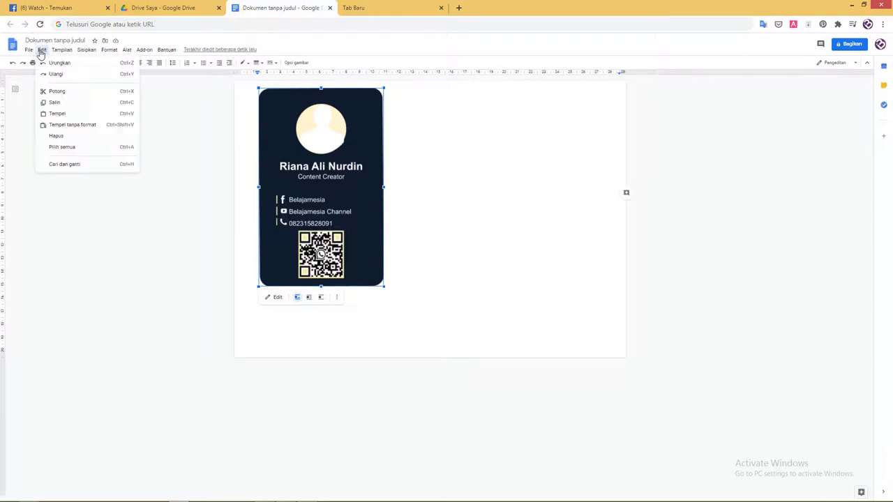
pyautogui.click(60, 106)
pyautogui.hotkey('ctrl', '+')
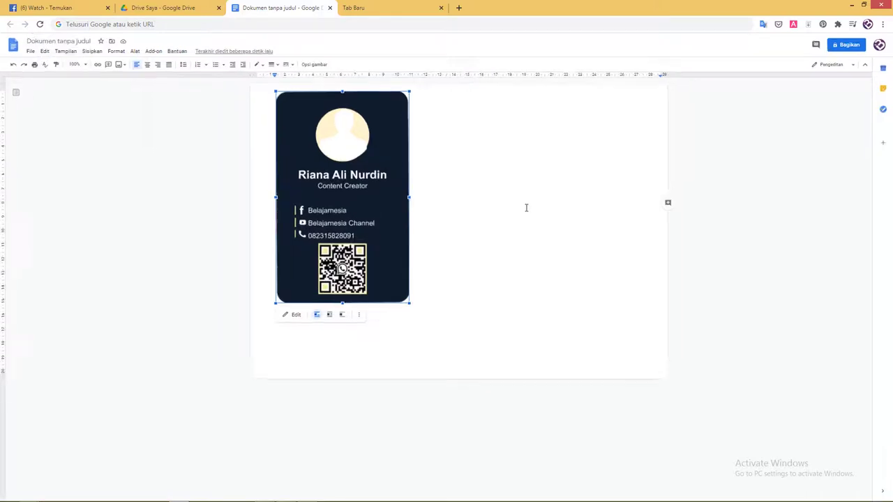
pyautogui.click(364, 304)
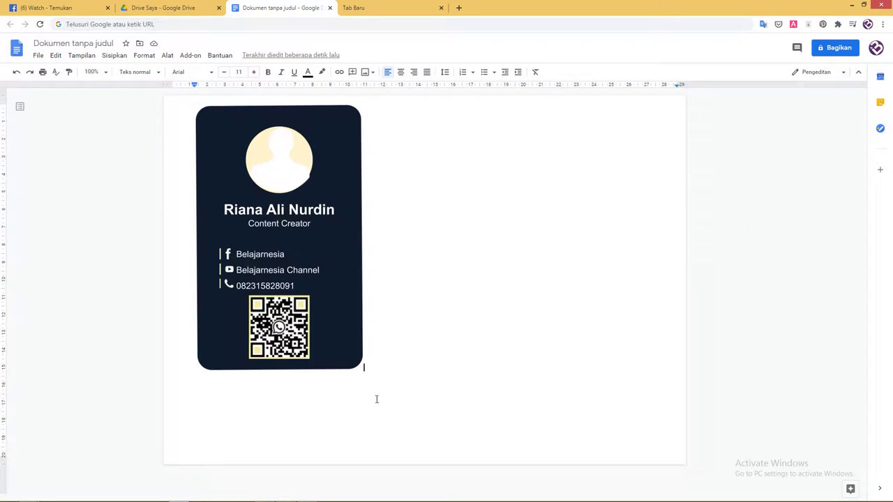
pyautogui.hotkey('ctrl', 'v')
# Replace the second card's plain dark background with the uploaded building photo.
pyautogui.doubleClick(508, 138)
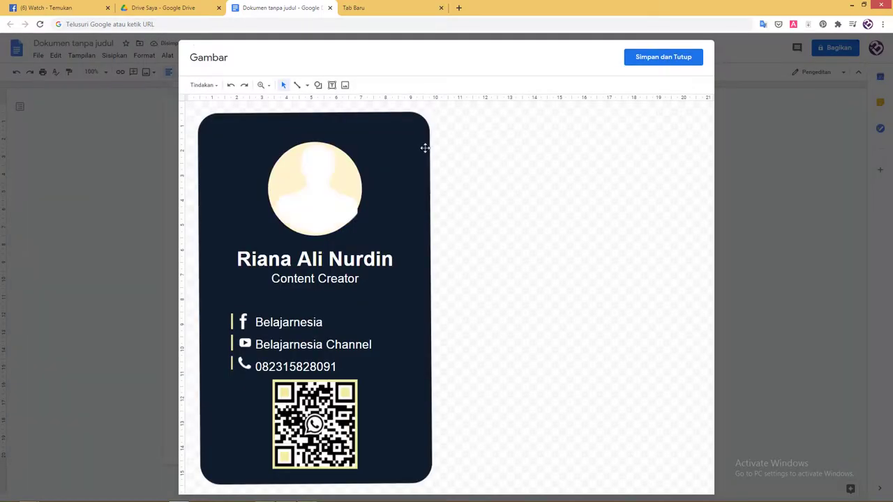
pyautogui.click(412, 138)
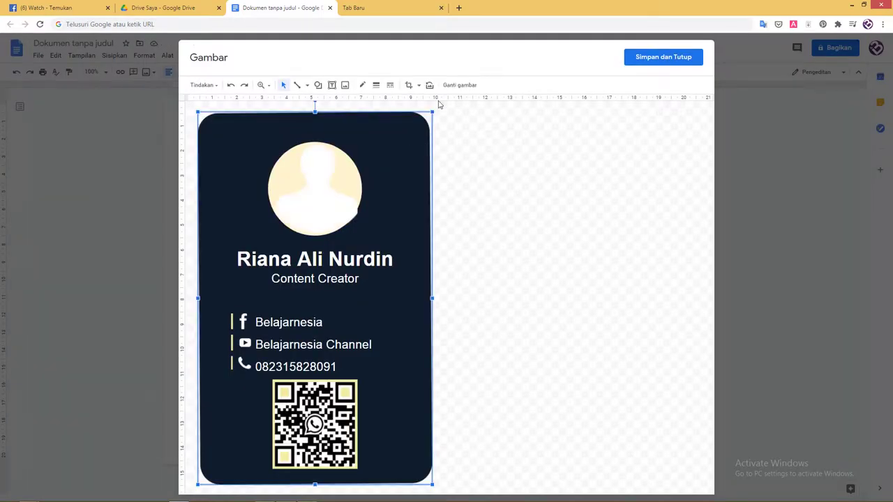
pyautogui.click(453, 86)
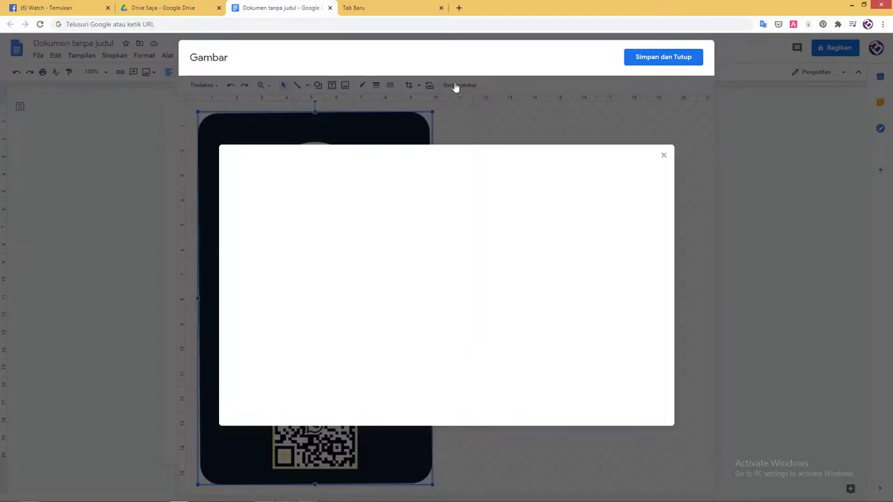
pyautogui.click(455, 310)
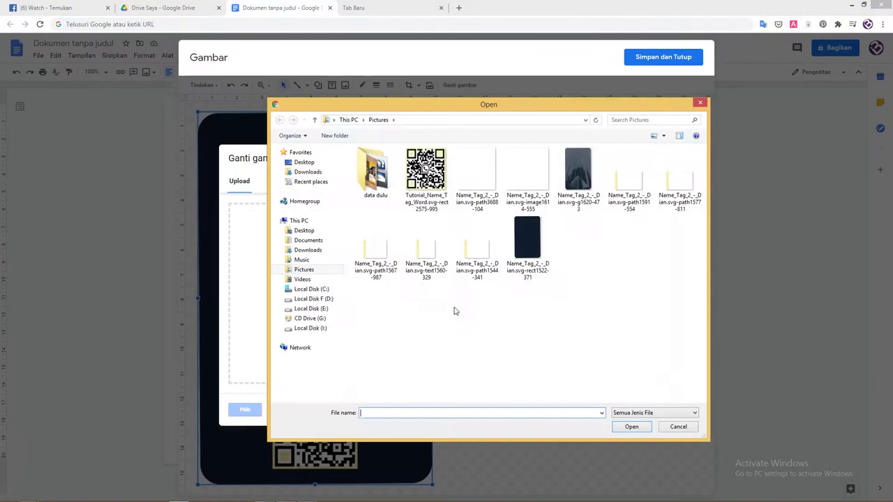
pyautogui.click(562, 196)
pyautogui.click(630, 427)
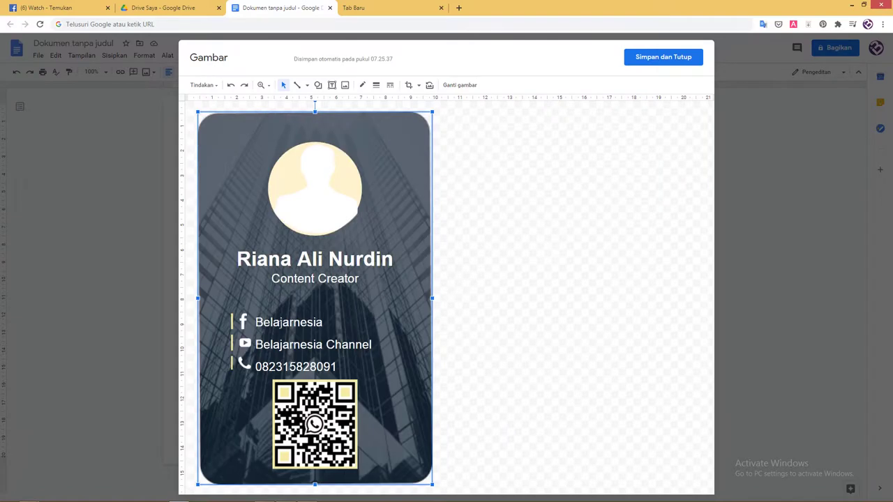
pyautogui.click(281, 322)
# Swap the circle's profile silhouette for the uploaded white logo and shrink it to fit.
pyautogui.click(309, 211)
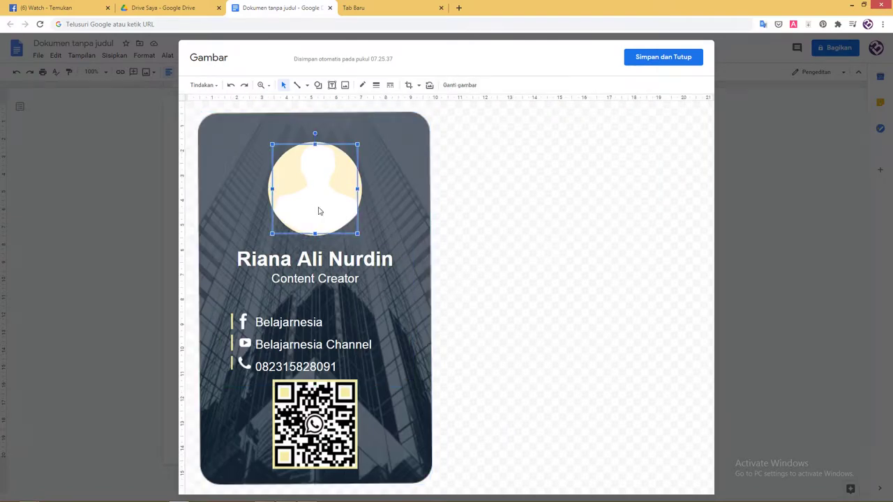
pyautogui.click(457, 85)
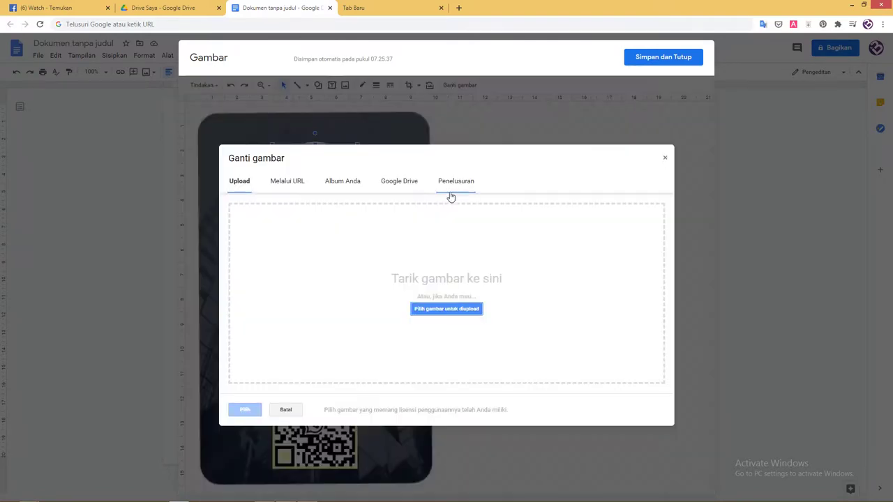
pyautogui.click(459, 312)
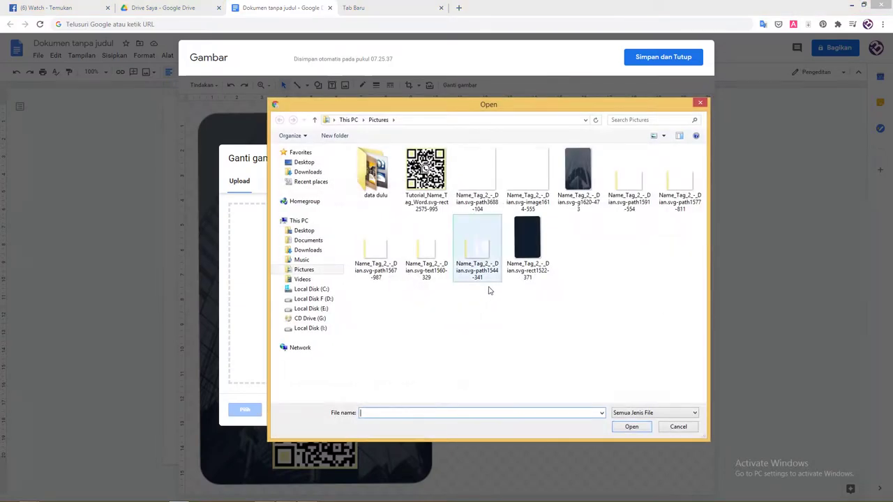
pyautogui.click(477, 174)
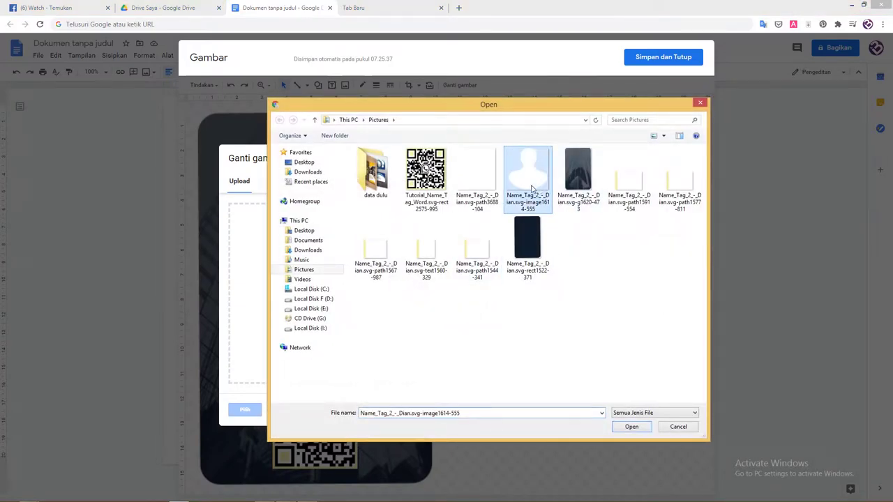
pyautogui.click(639, 430)
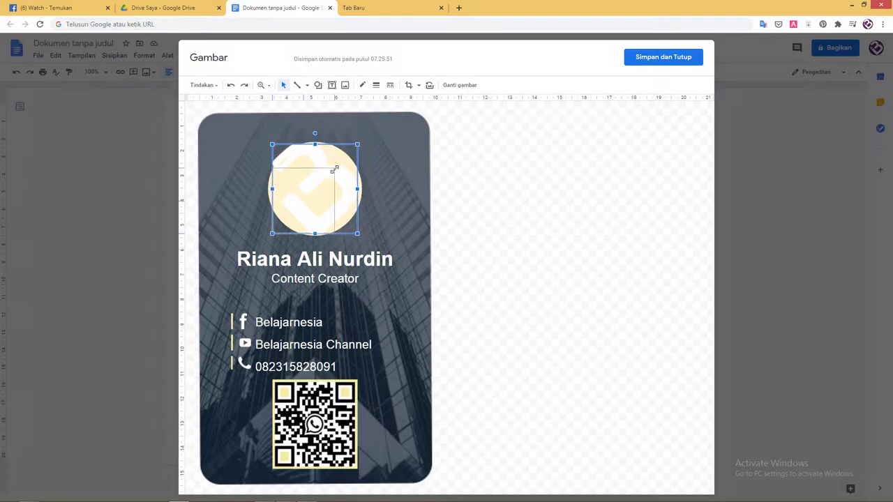
pyautogui.moveTo(358, 144)
pyautogui.mouseDown()
pyautogui.moveTo(335, 168)
pyautogui.moveTo(335, 184)
pyautogui.moveTo(342, 180)
pyautogui.mouseUp()
pyautogui.click(323, 259)
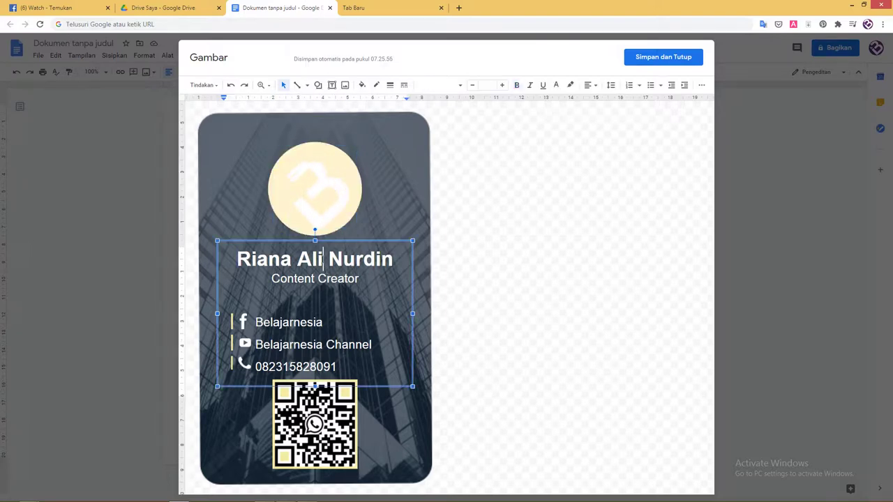
pyautogui.hotkey('ctrl', 'a')
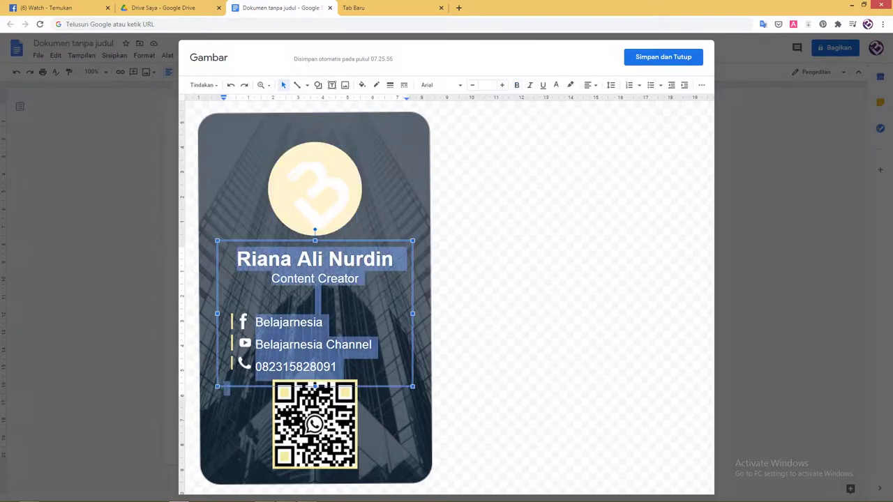
pyautogui.click(309, 322)
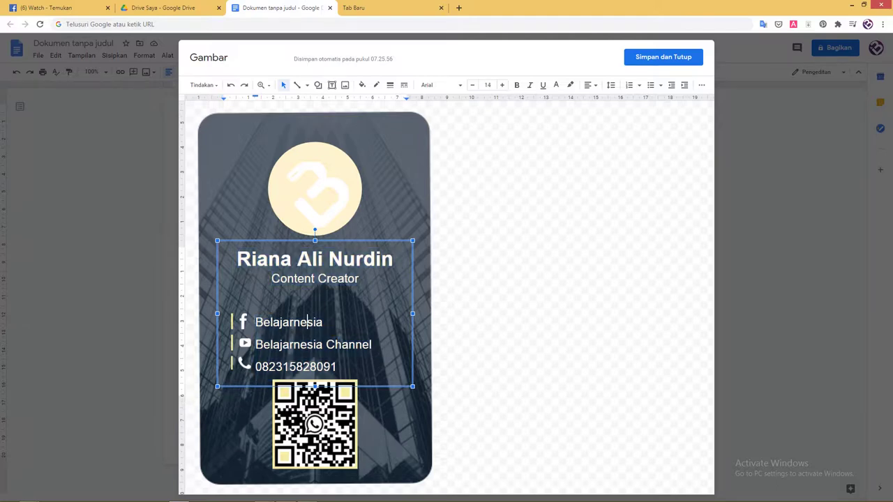
pyautogui.moveTo(255, 322); pyautogui.dragTo(235, 264)
pyautogui.press('Delete')
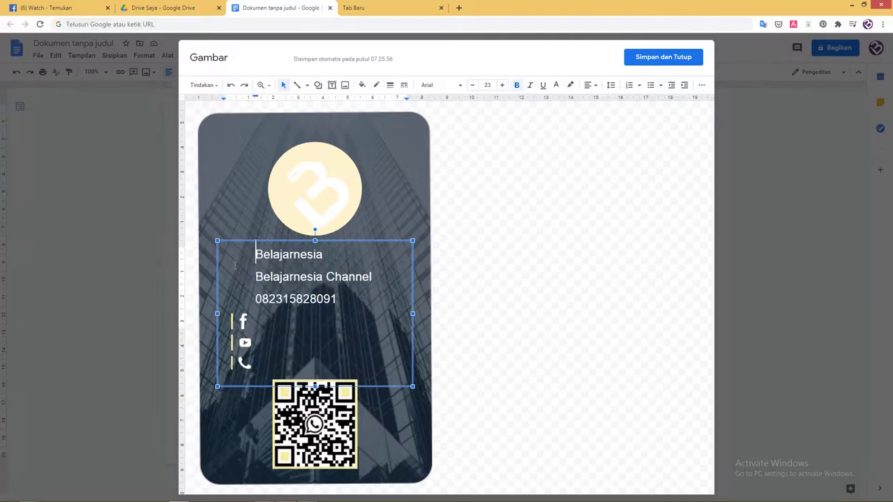
pyautogui.write('www.')
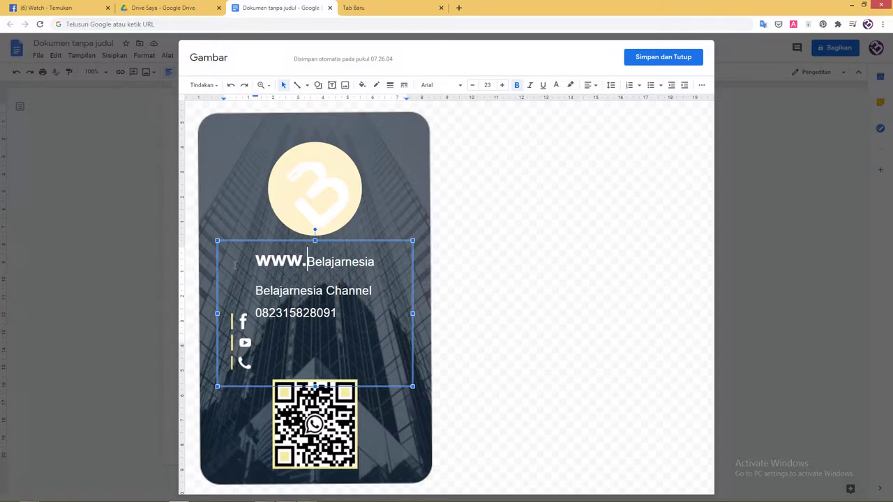
pyautogui.press('End')
pyautogui.write('m')
pyautogui.click(233, 326)
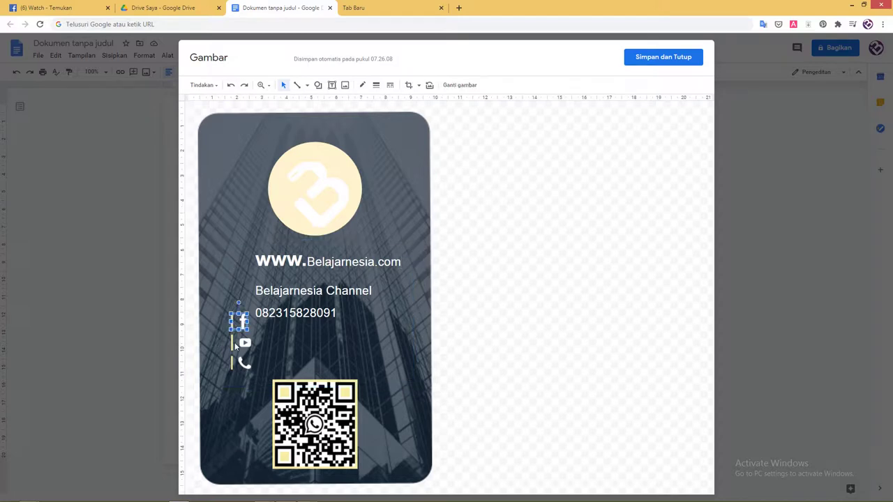
# Delete the social media icons group and the QR code from the card.
pyautogui.click(233, 344)
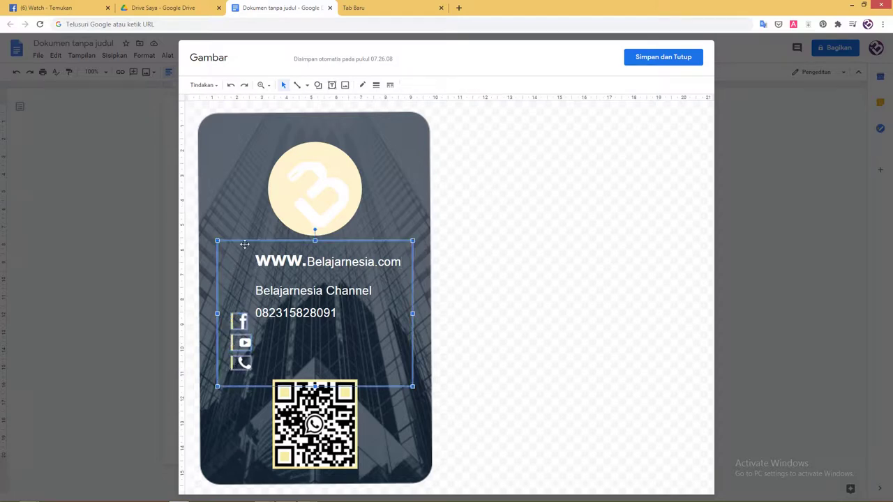
pyautogui.press('Tab')
pyautogui.press('Delete')
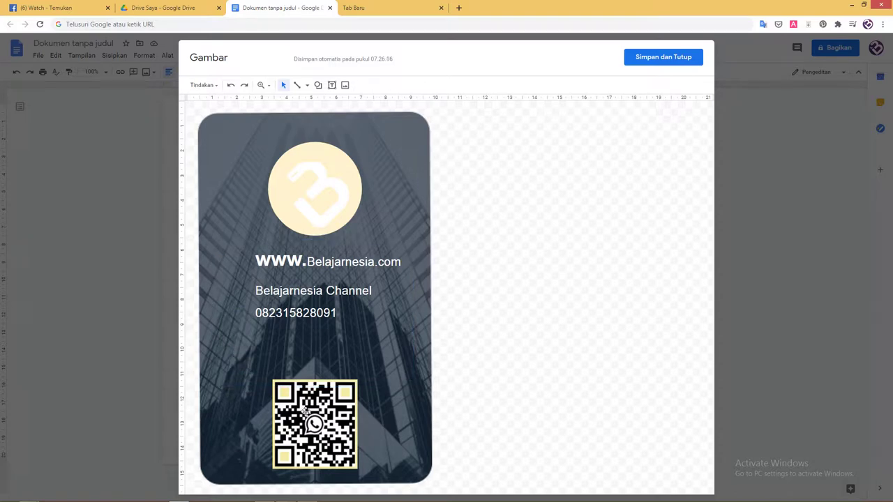
pyautogui.click(328, 414)
pyautogui.press('Delete')
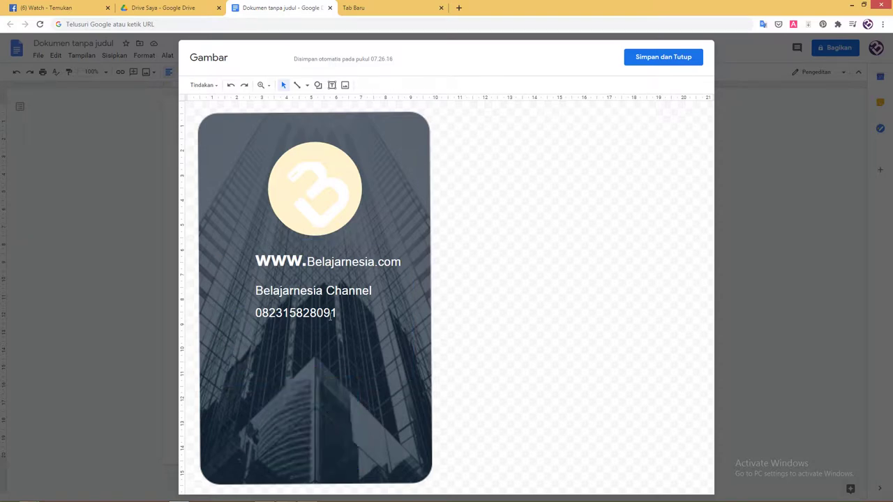
# Delete the phone number and Belajarnesia Channel lines from the contact text box.
pyautogui.click(333, 312)
pyautogui.moveTo(337, 312); pyautogui.dragTo(195, 309)
pyautogui.press('Delete')
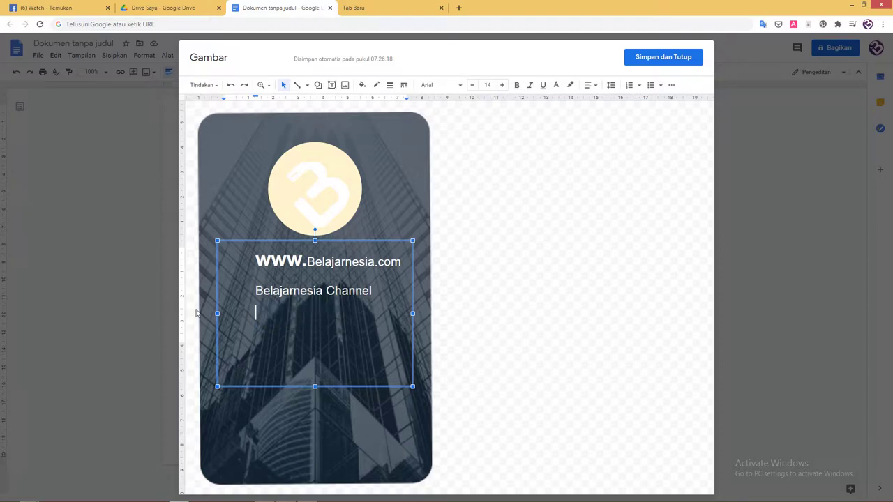
pyautogui.hotkey('shift', 'Up')
pyautogui.press('Delete')
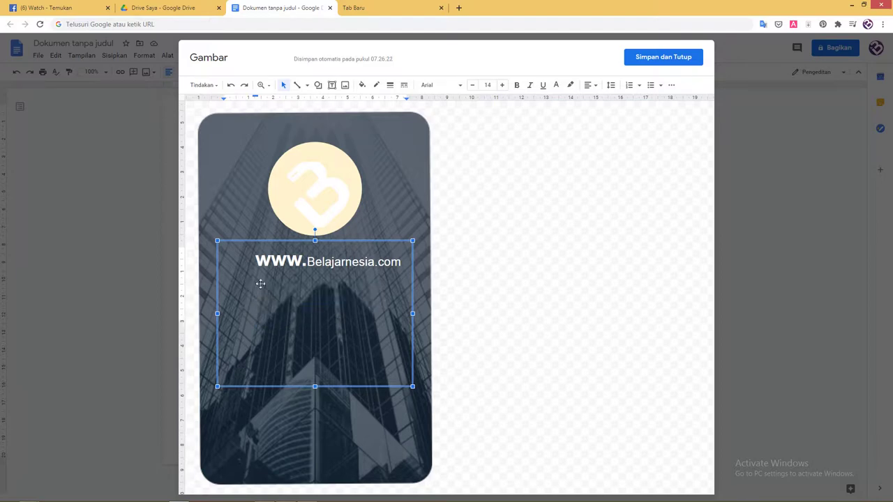
pyautogui.click(345, 184)
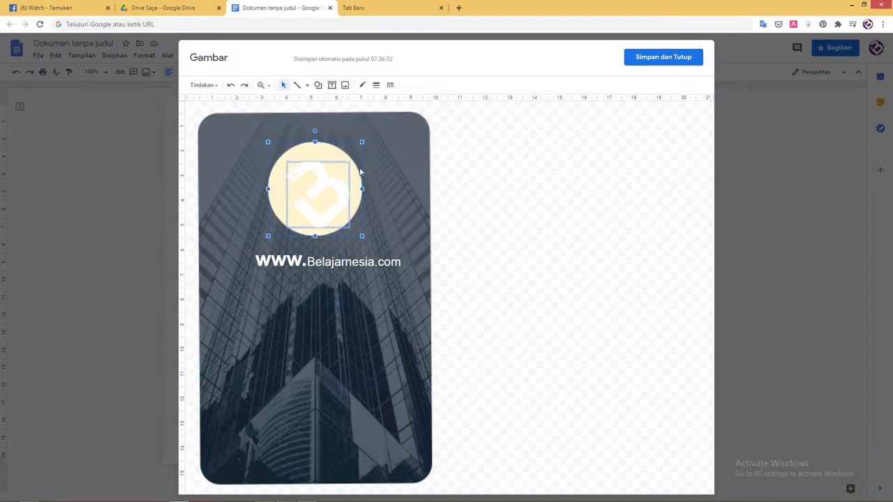
# Move the logo circle to the card's middle and the website text box below it.
pyautogui.moveTo(356, 228); pyautogui.dragTo(356, 227)
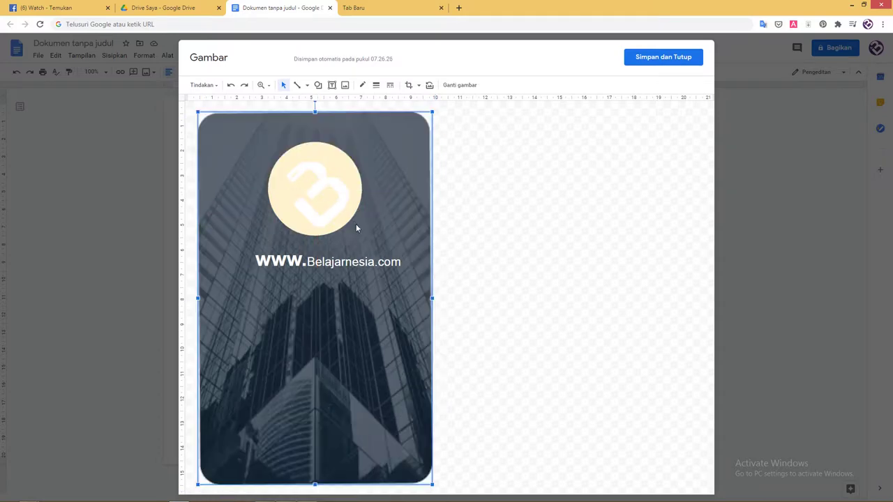
pyautogui.click(345, 199)
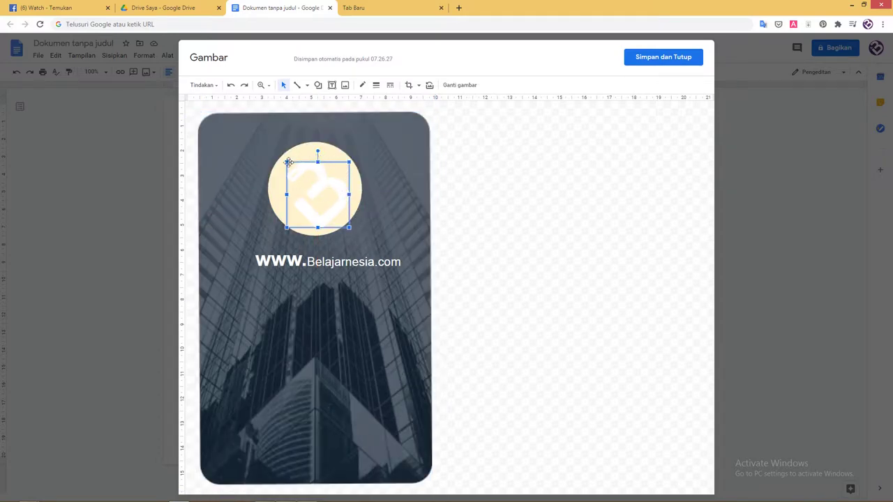
pyautogui.click(321, 153)
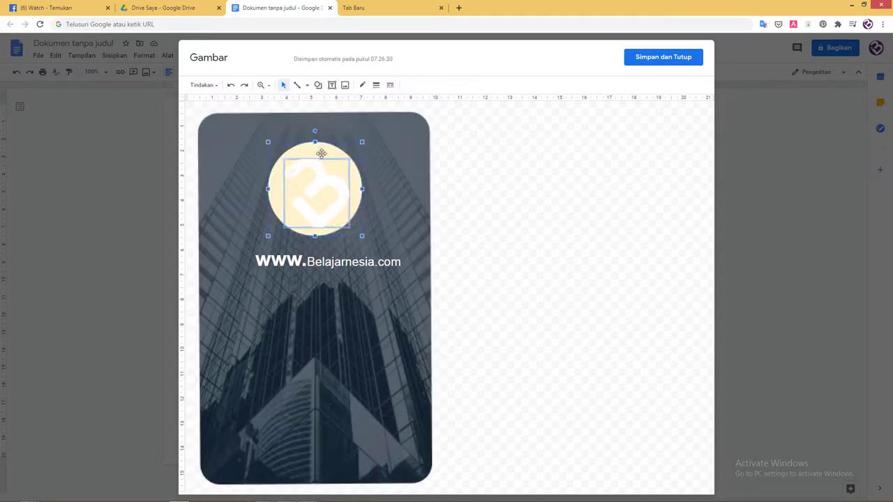
pyautogui.moveTo(321, 153); pyautogui.dragTo(343, 246)
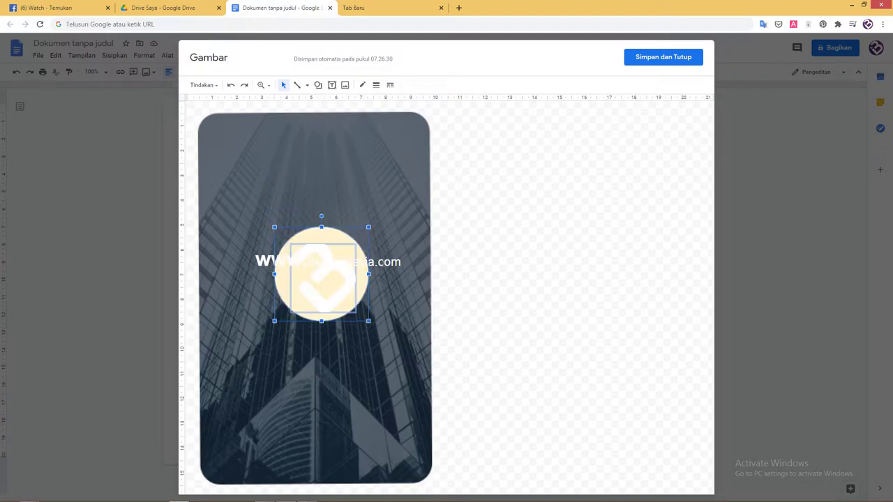
pyautogui.click(385, 258)
pyautogui.moveTo(384, 244); pyautogui.dragTo(385, 319)
# Set the website text to 12 pt, unbold it, lowercase the b, and slim its box.
pyautogui.click(346, 351)
pyautogui.hotkey('ctrl', 'a')
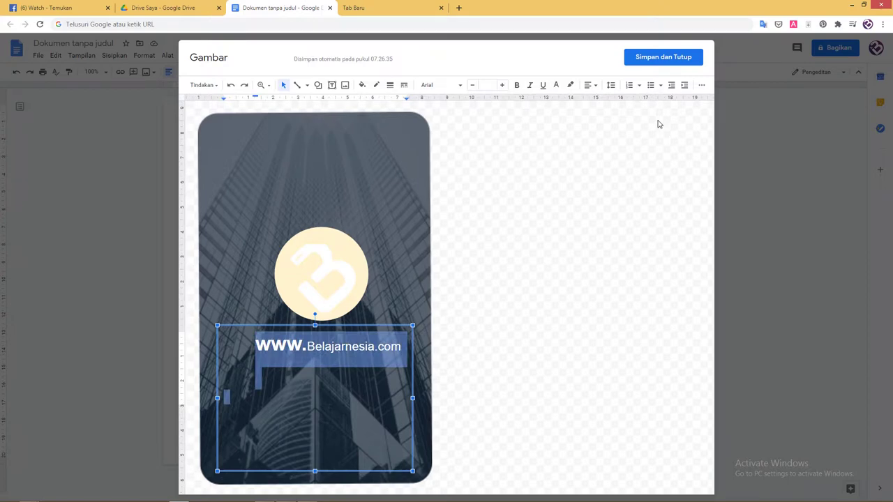
pyautogui.click(490, 84)
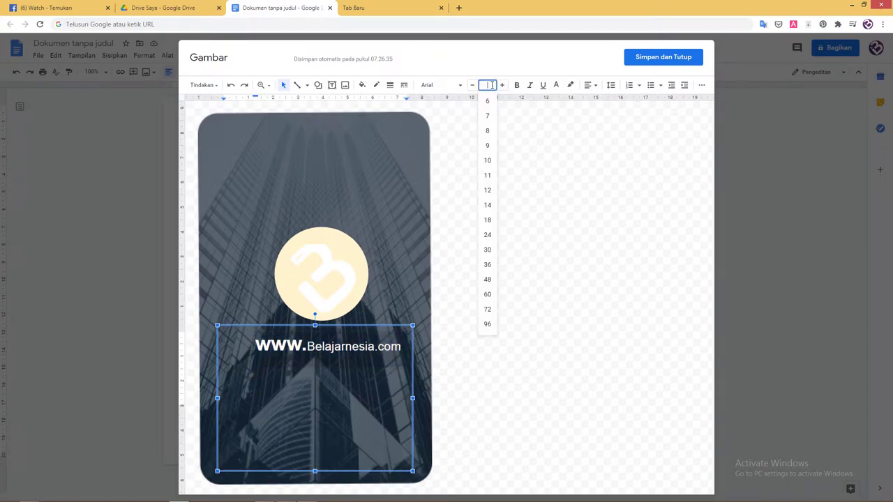
pyautogui.write('12')
pyautogui.press('Return')
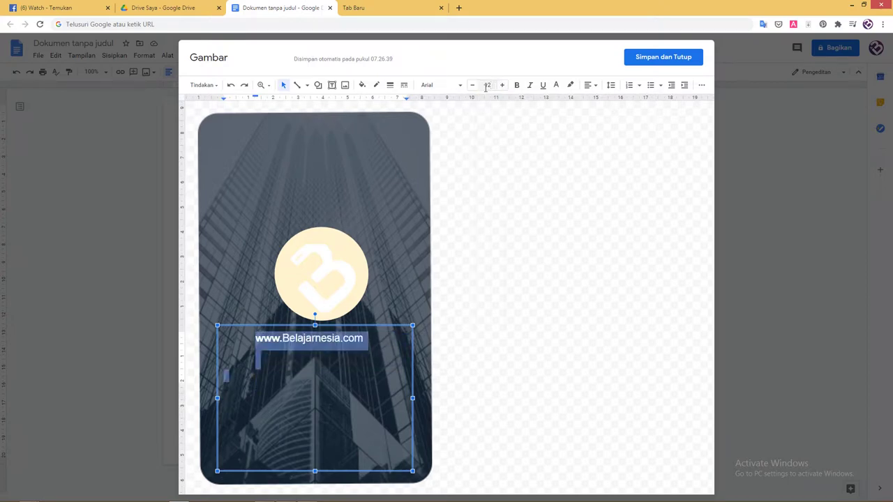
pyautogui.click(516, 84)
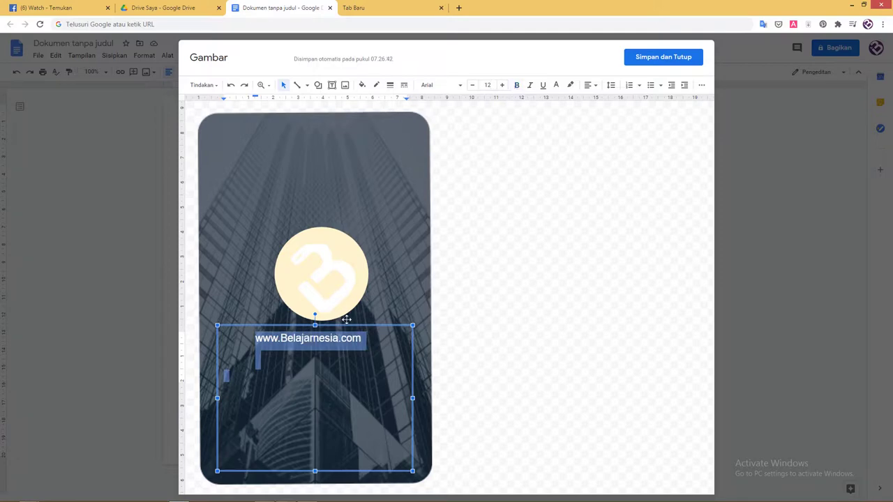
pyautogui.moveTo(346, 325); pyautogui.dragTo(361, 320)
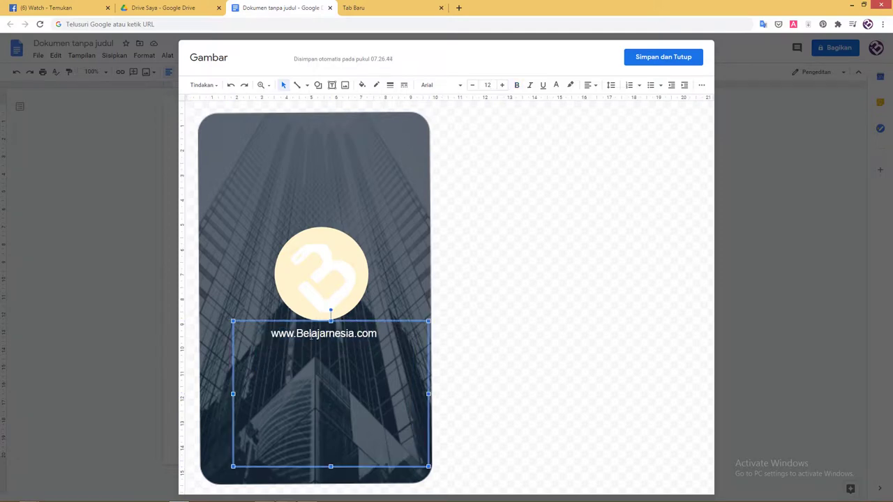
pyautogui.click(304, 333)
pyautogui.press('BackSpace')
pyautogui.write('b')
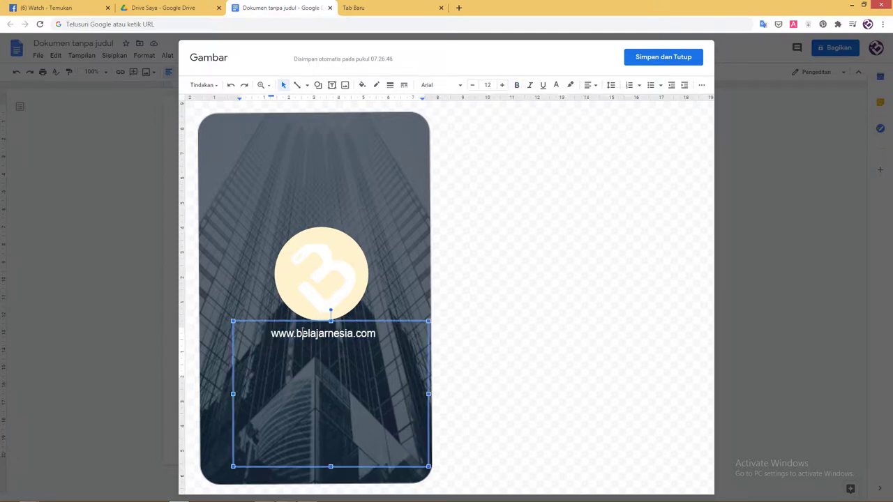
pyautogui.moveTo(330, 464); pyautogui.dragTo(336, 331)
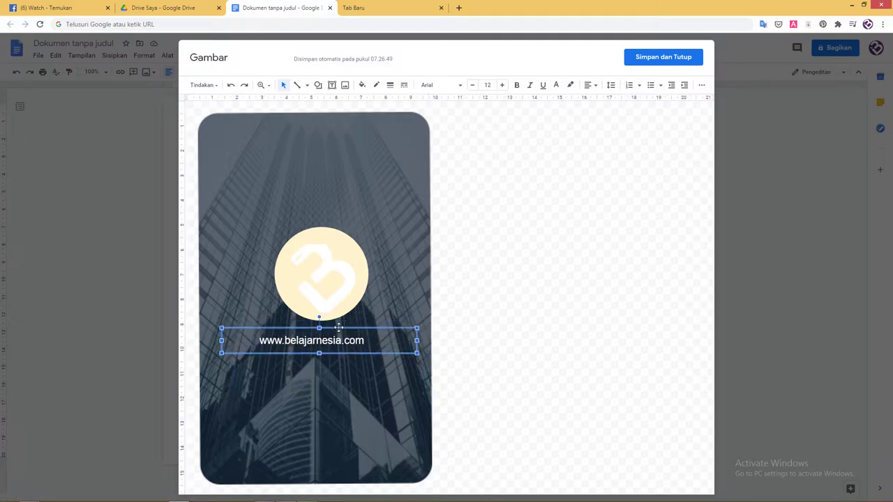
# Fill the circle behind the logo with light yellow.
pyautogui.click(342, 291)
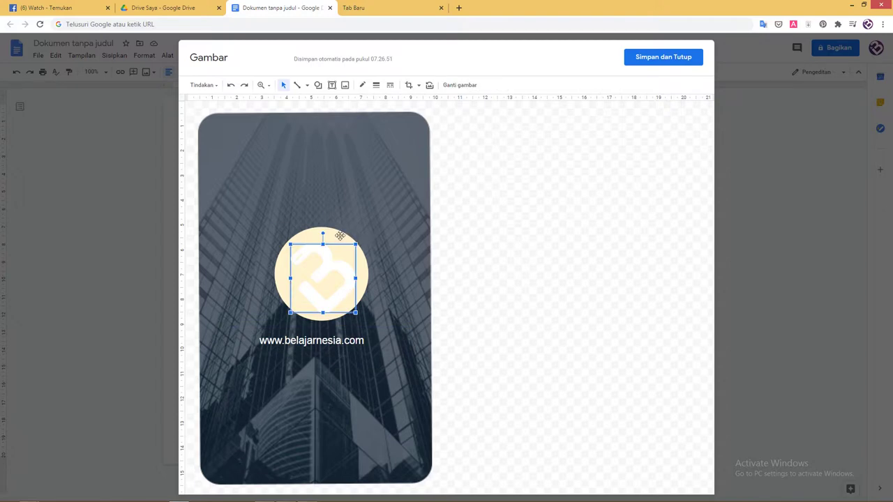
pyautogui.click(341, 236)
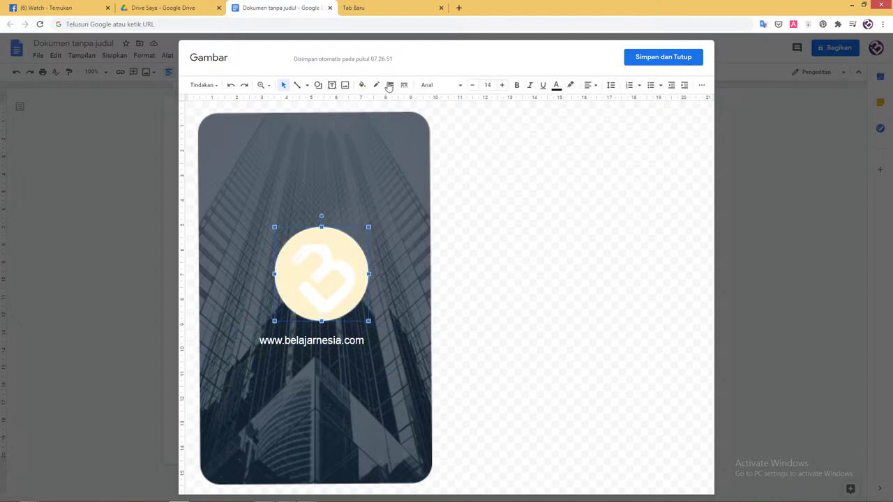
pyautogui.click(362, 84)
pyautogui.click(399, 170)
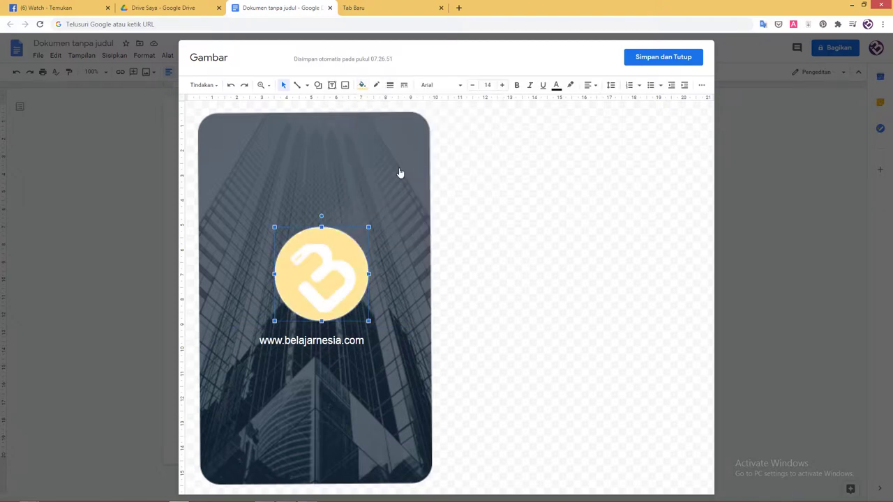
# Reset the logo image to its original uncropped B, then select it with the yellow circle.
pyautogui.click(325, 265)
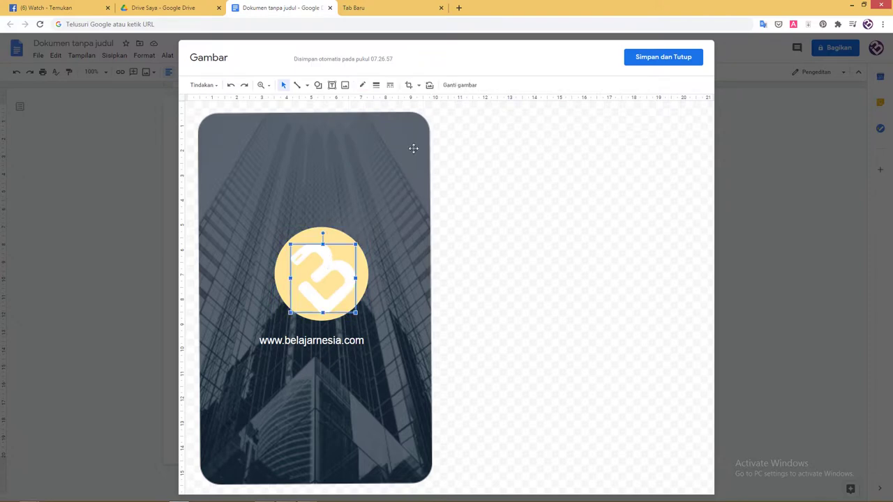
pyautogui.rightClick(337, 260)
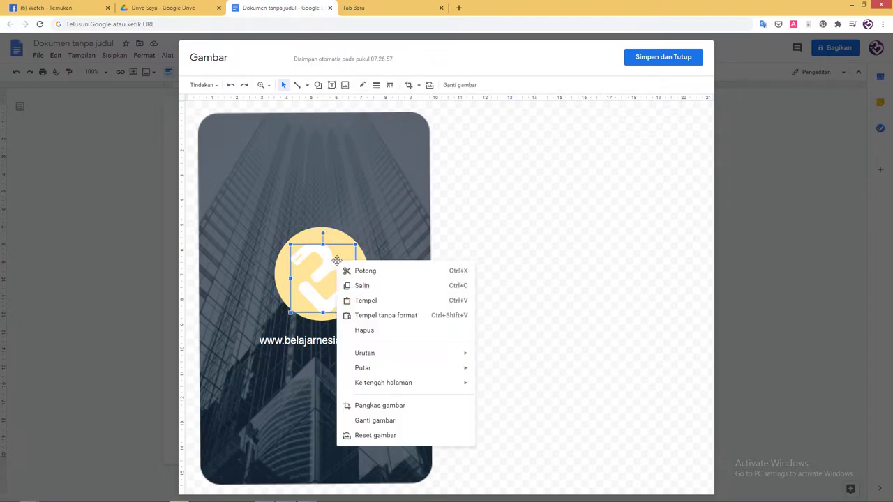
pyautogui.click(390, 435)
pyautogui.press('Escape')
pyautogui.click(341, 285)
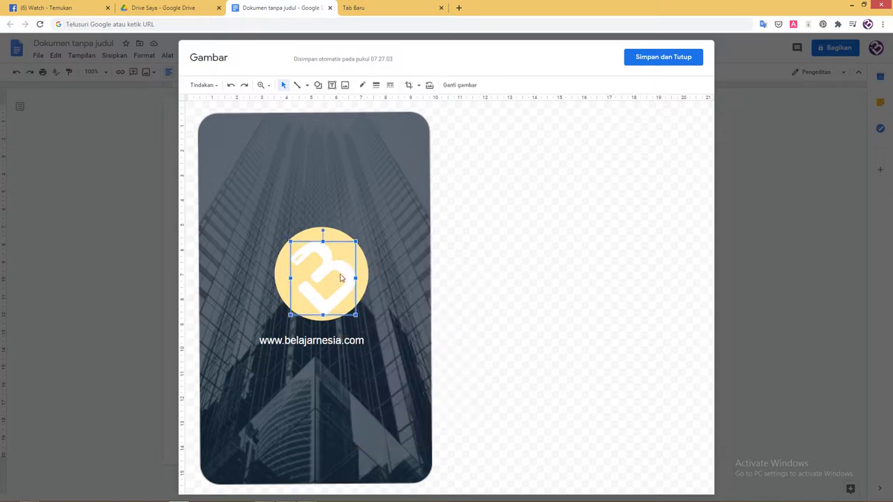
pyautogui.click(513, 277)
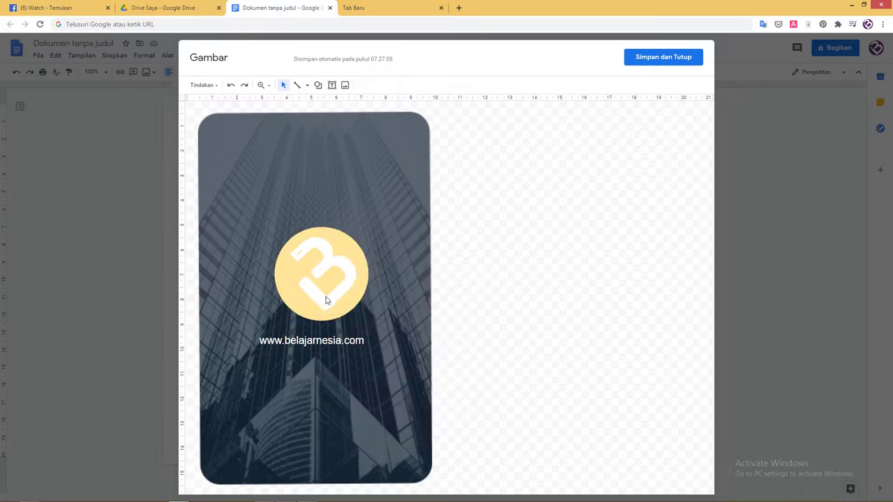
pyautogui.click(347, 271)
pyautogui.click(362, 265)
# Group the logo with the yellow circle, shrink the group, and nudge it up-right.
pyautogui.rightClick(362, 266)
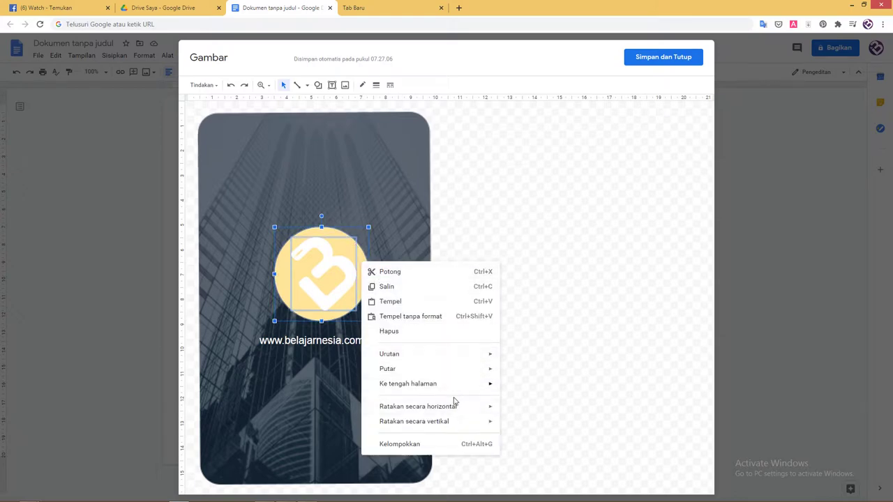
pyautogui.click(464, 445)
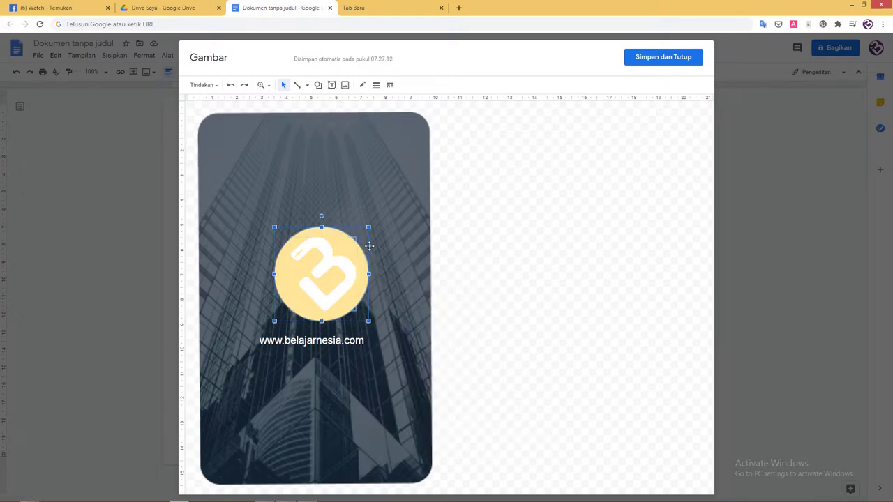
pyautogui.moveTo(361, 229); pyautogui.dragTo(335, 255)
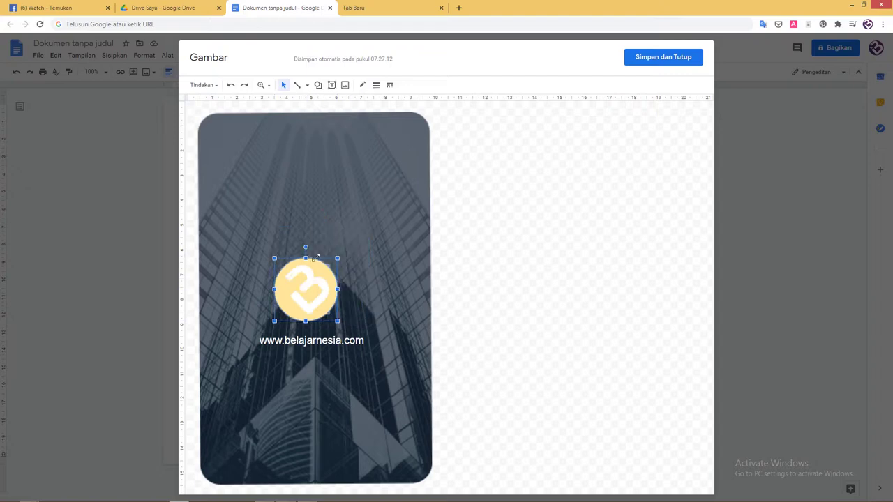
pyautogui.moveTo(312, 295); pyautogui.dragTo(325, 279)
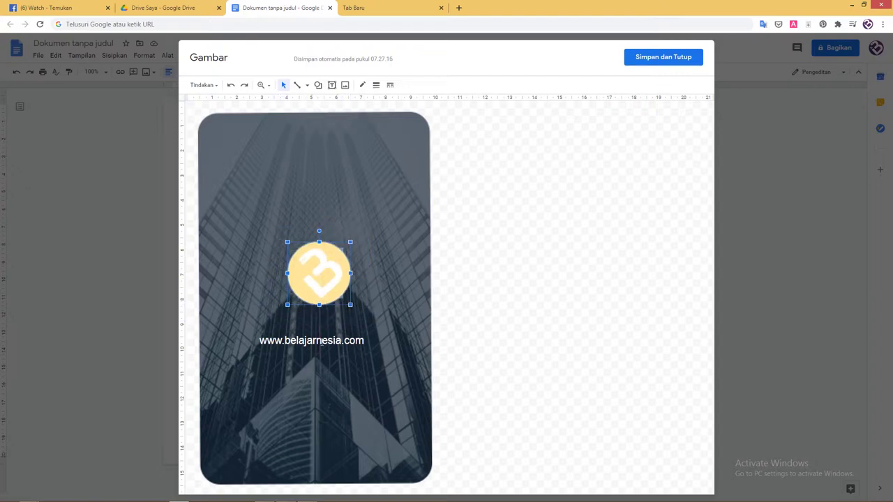
# Move the website text up closer to the logo and reselect the logo group.
pyautogui.click(333, 336)
pyautogui.moveTo(333, 325); pyautogui.dragTo(344, 306)
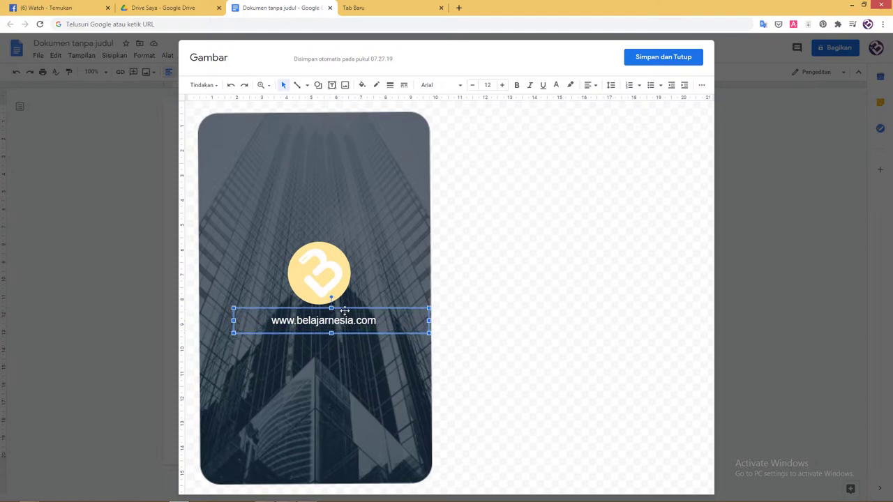
pyautogui.click(497, 309)
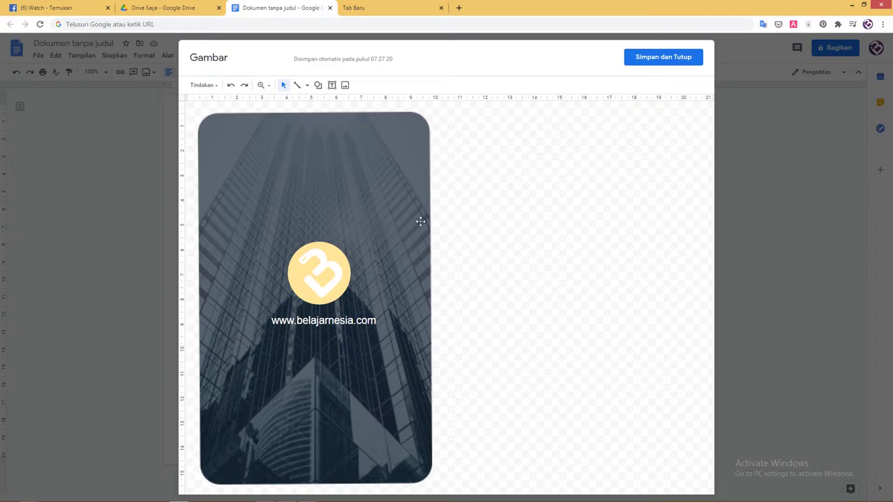
pyautogui.click(337, 251)
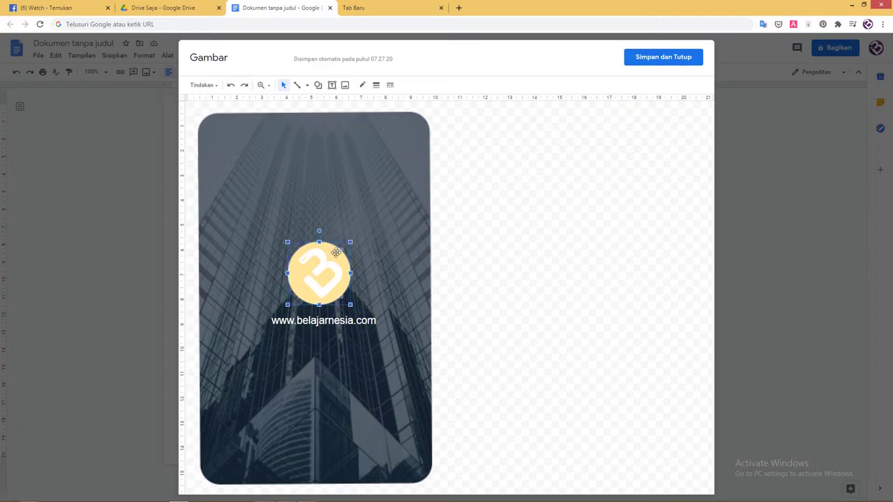
pyautogui.rightClick(336, 255)
# Ungroup the logo, delete the yellow circle, nudge the website text up, and save the drawing.
pyautogui.click(423, 399)
pyautogui.click(348, 262)
pyautogui.moveTo(338, 256); pyautogui.dragTo(558, 213)
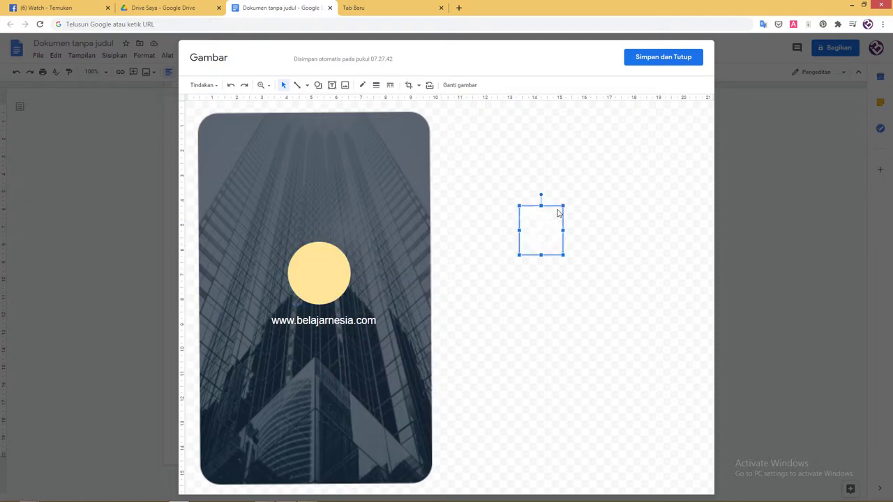
pyautogui.click(344, 259)
pyautogui.moveTo(338, 246); pyautogui.dragTo(530, 230)
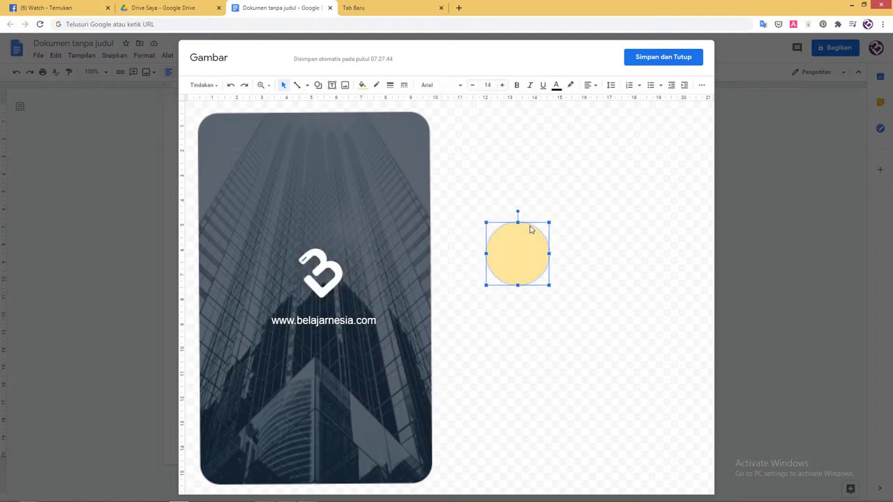
pyautogui.click(349, 312)
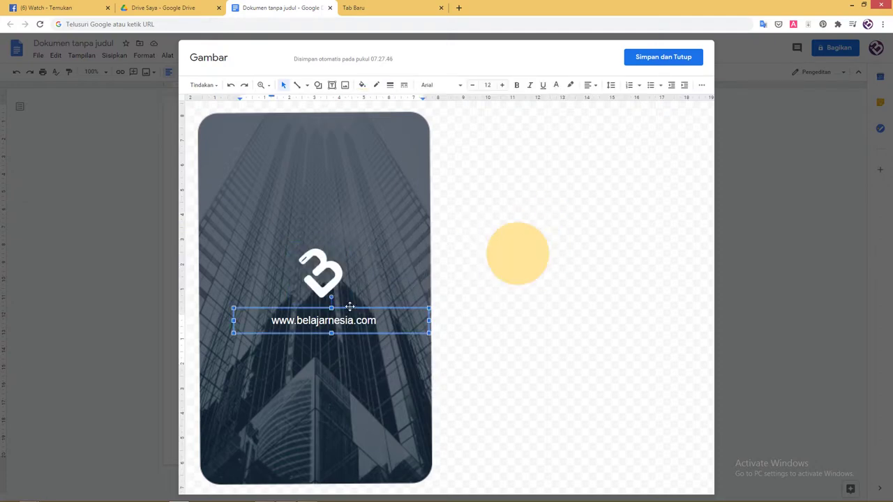
pyautogui.moveTo(348, 297); pyautogui.dragTo(347, 288)
pyautogui.click(517, 254)
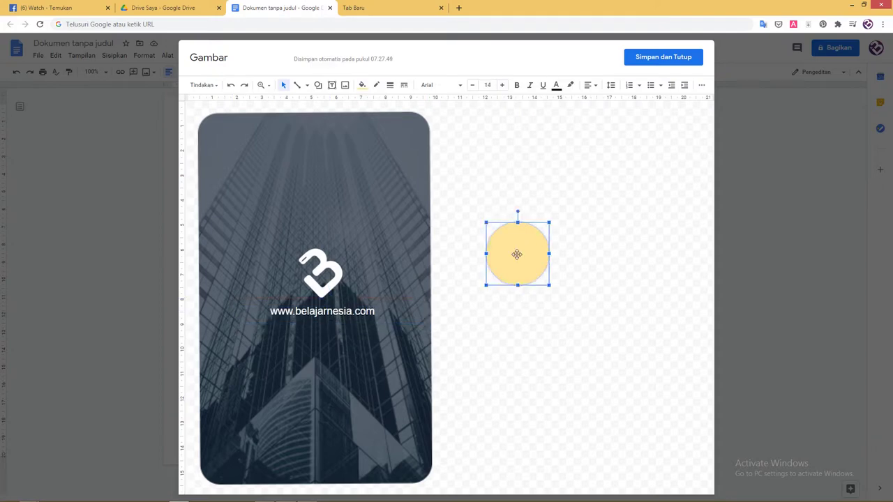
pyautogui.press('Delete')
pyautogui.click(663, 59)
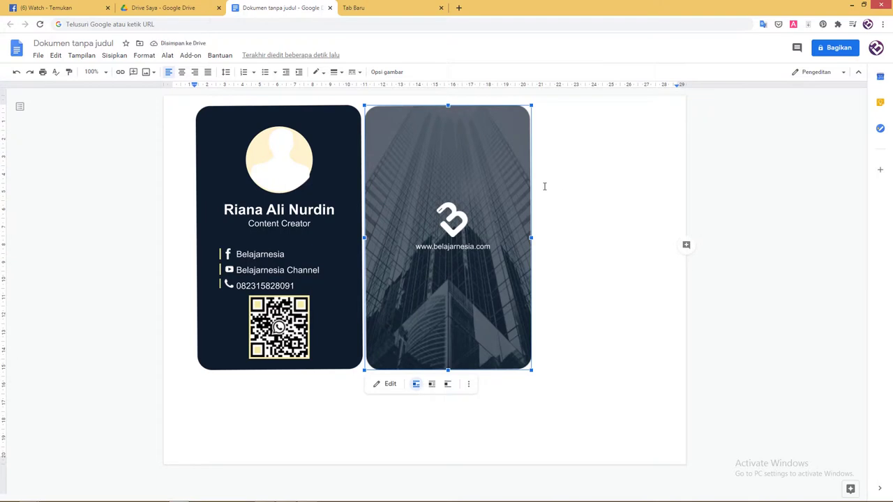
# Set the front card's width to 5.5 cm with locked proportions in Image options.
pyautogui.hotkey('ctrl', '-')
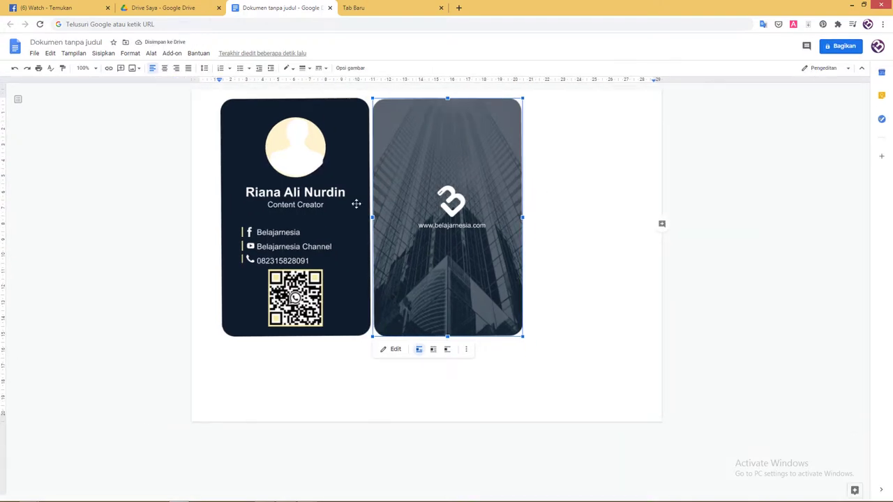
pyautogui.click(356, 203)
pyautogui.click(434, 220)
pyautogui.click(294, 158)
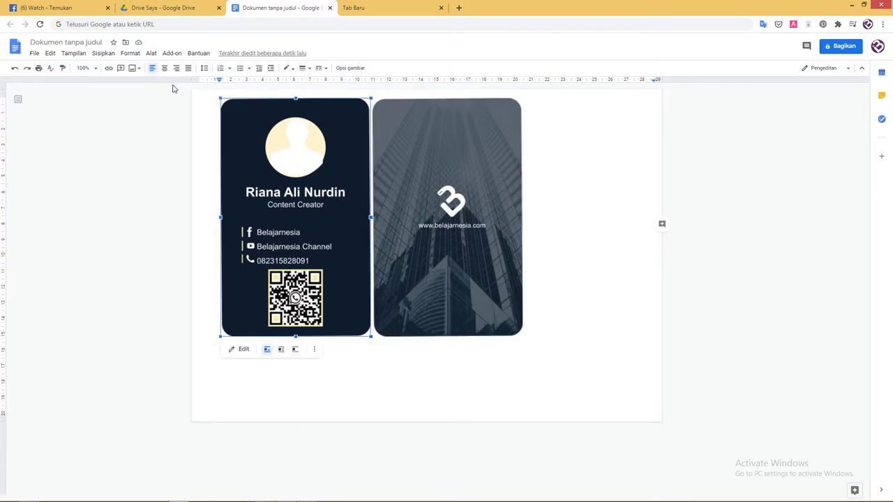
pyautogui.click(350, 69)
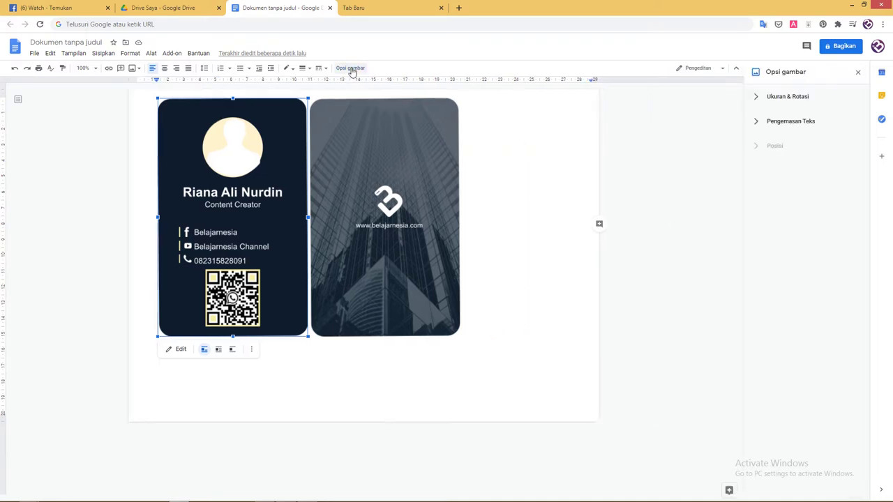
pyautogui.click(760, 101)
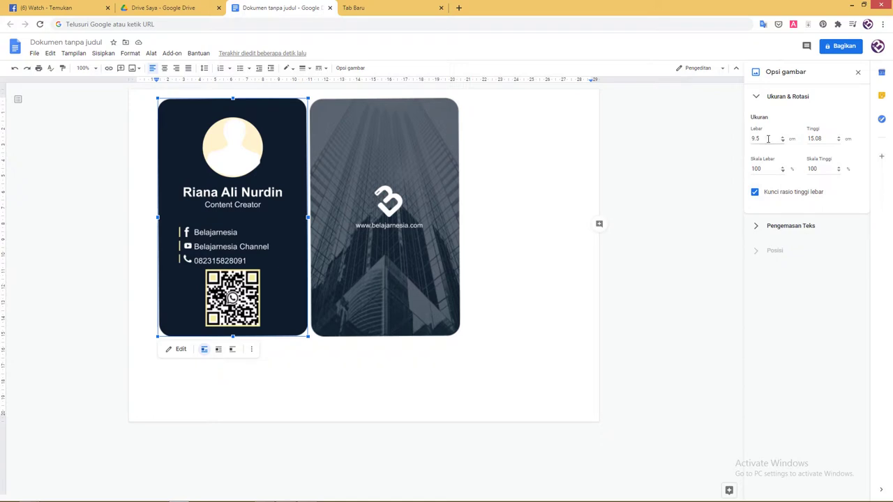
pyautogui.click(769, 137)
pyautogui.write('.5')
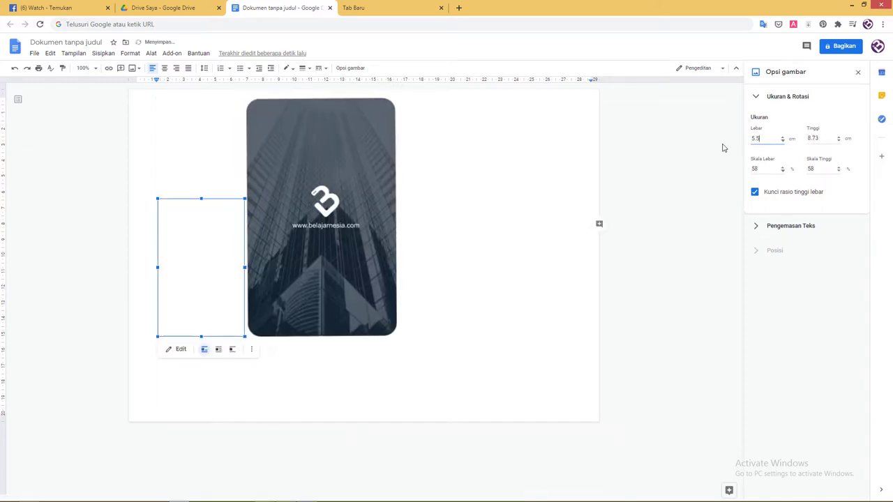
# Set the back card's width to 5.5 cm as well.
pyautogui.click(354, 165)
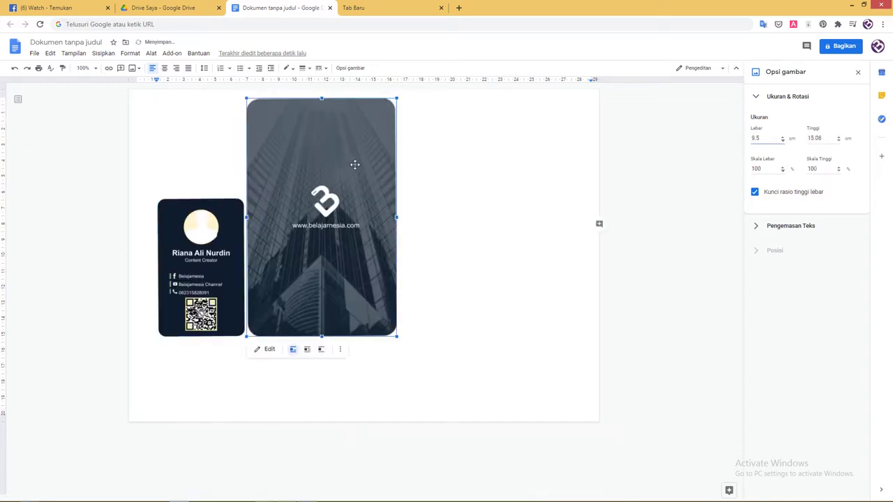
pyautogui.click(759, 137)
pyautogui.write('5.5')
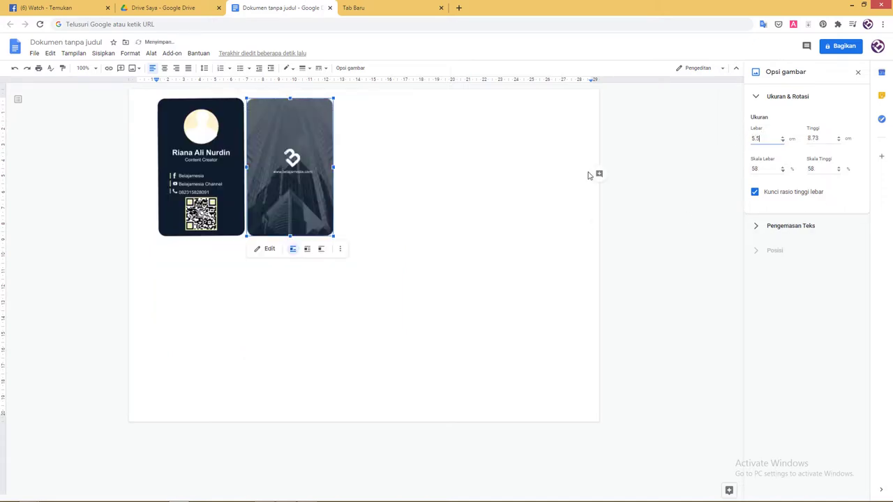
pyautogui.click(296, 160)
pyautogui.click(215, 155)
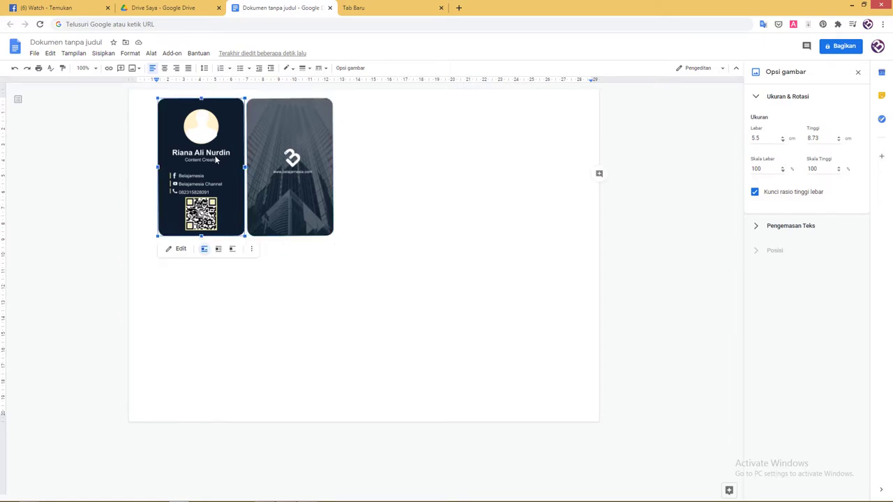
pyautogui.click(50, 53)
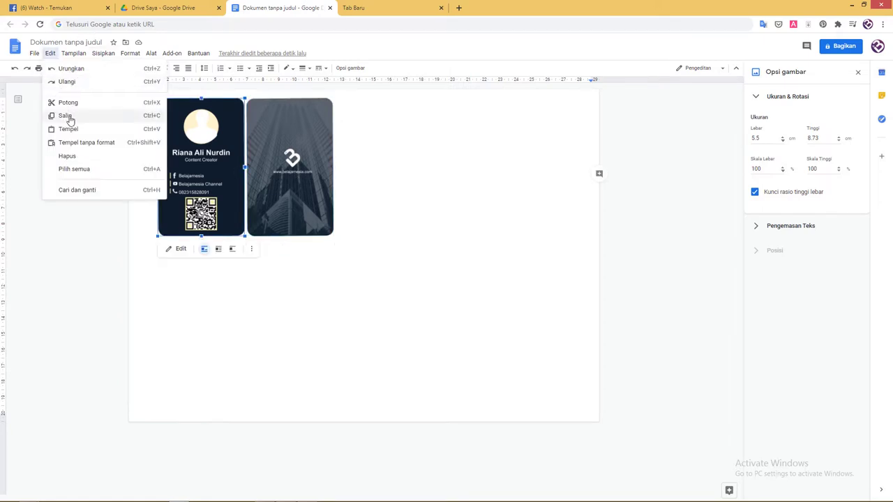
# Copy the front and back cards and paste each after the originals, making four cards.
pyautogui.click(66, 115)
pyautogui.click(352, 179)
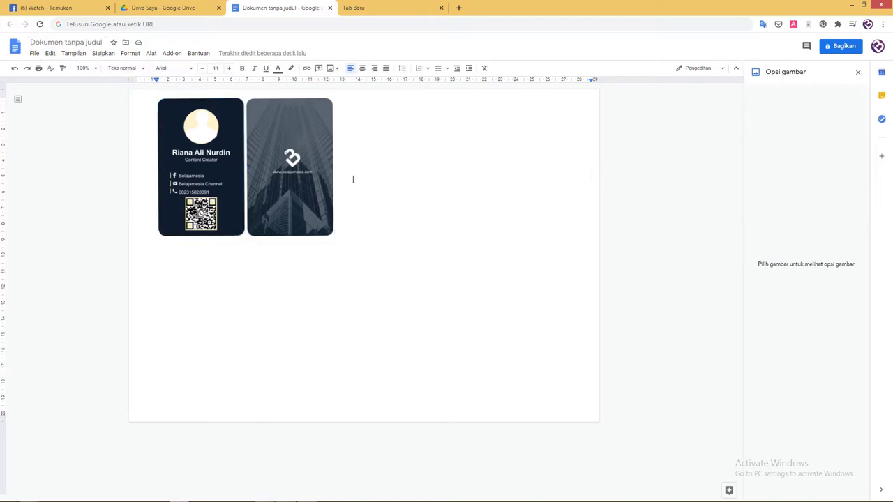
pyautogui.hotkey('ctrl', 'v')
pyautogui.click(301, 119)
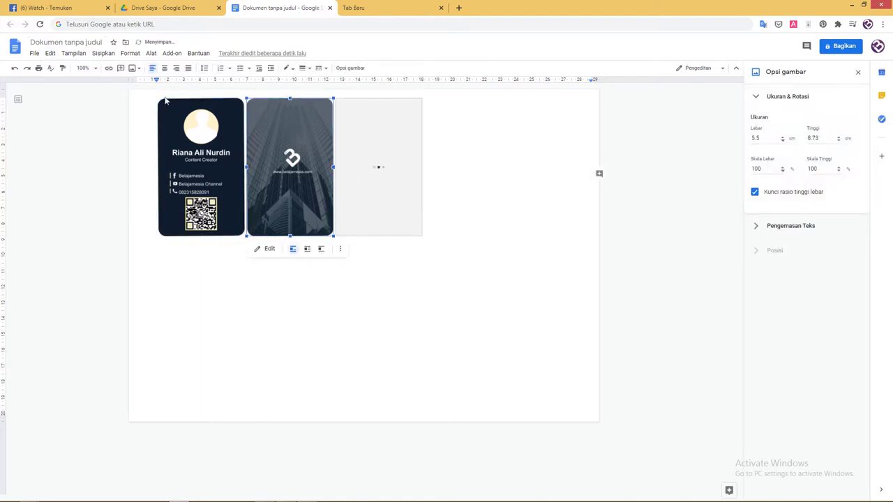
pyautogui.click(51, 53)
pyautogui.click(71, 116)
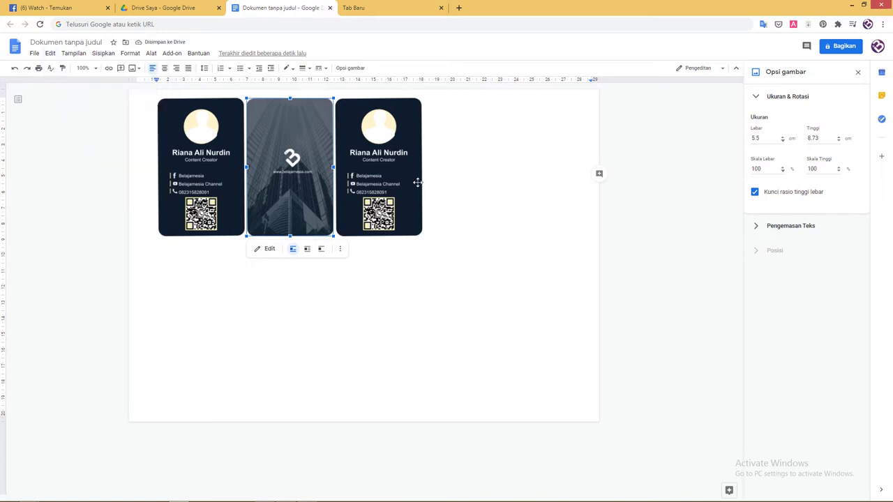
pyautogui.click(434, 173)
pyautogui.hotkey('ctrl', 'v')
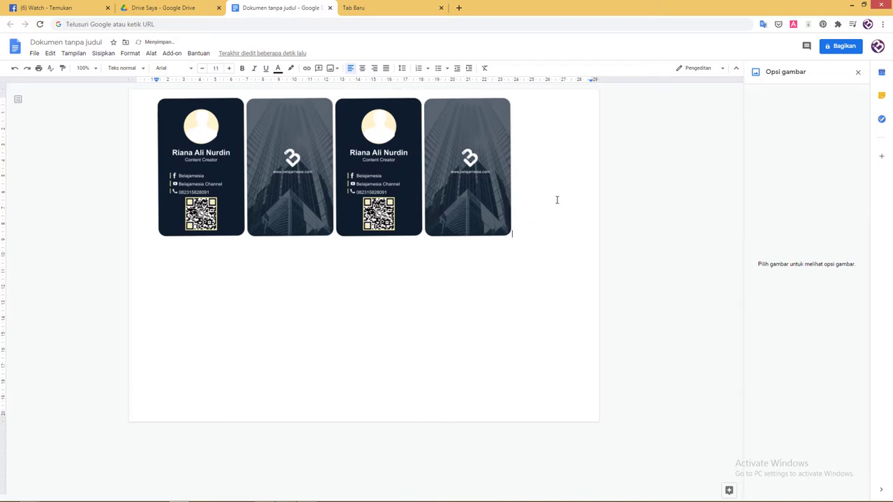
# Download the document as a PDF (.pdf) and open the downloaded file.
pyautogui.click(32, 53)
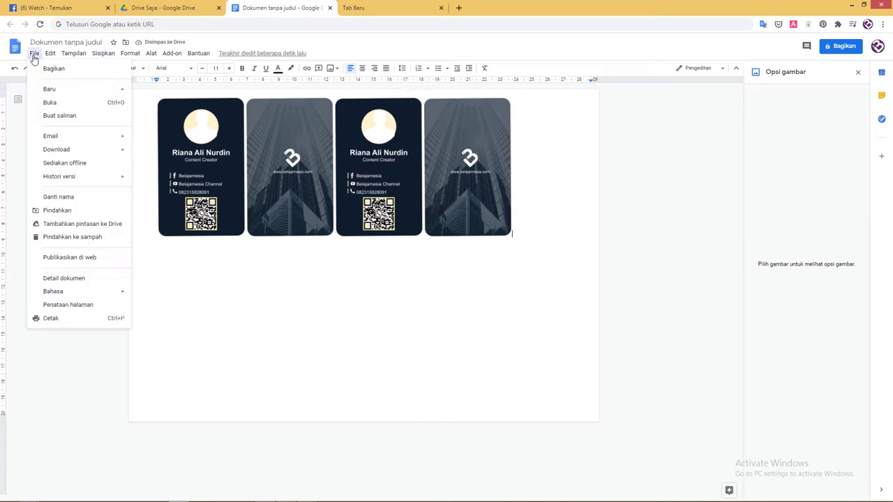
pyautogui.moveTo(84, 150)
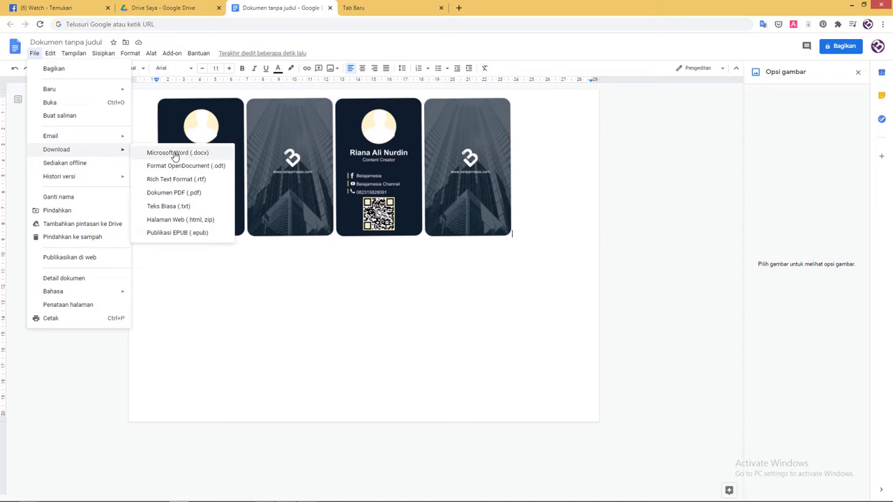
pyautogui.click(179, 194)
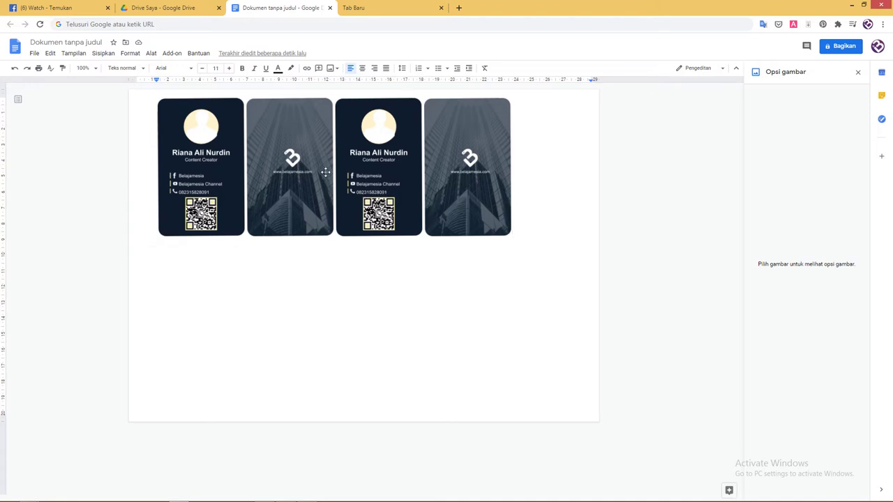
pyautogui.click(34, 53)
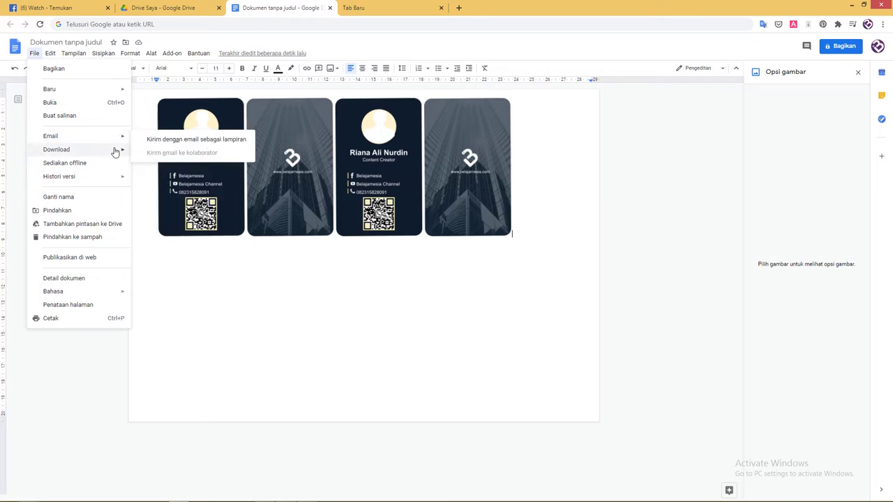
pyautogui.moveTo(115, 150)
pyautogui.click(178, 152)
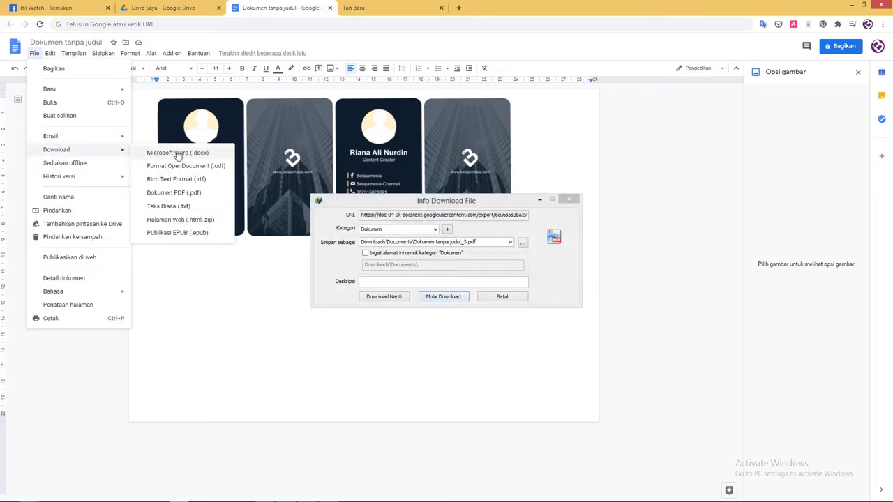
pyautogui.click(438, 296)
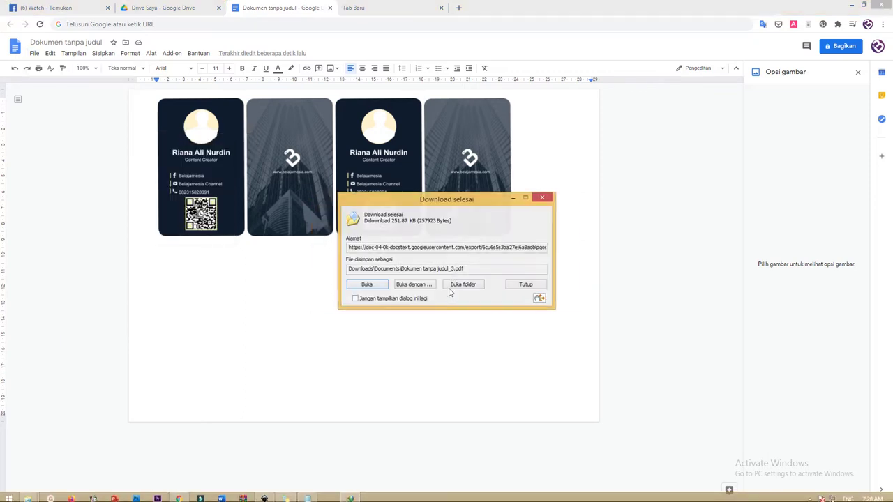
pyautogui.click(367, 284)
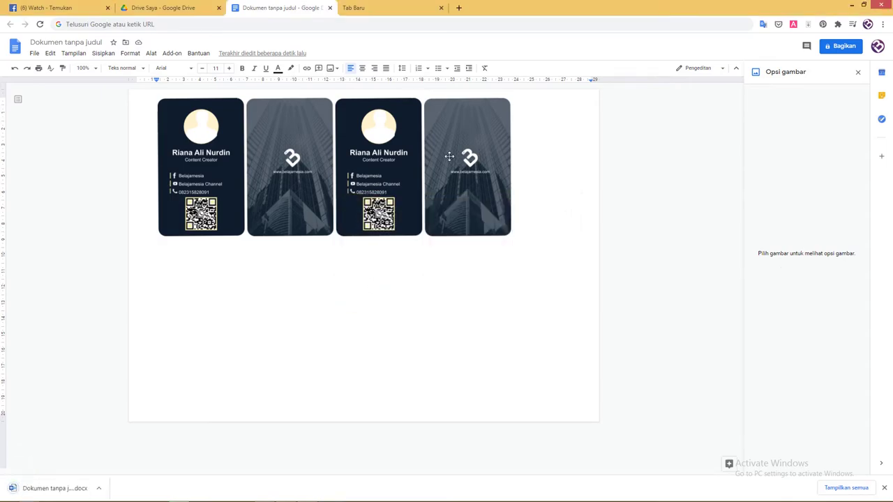